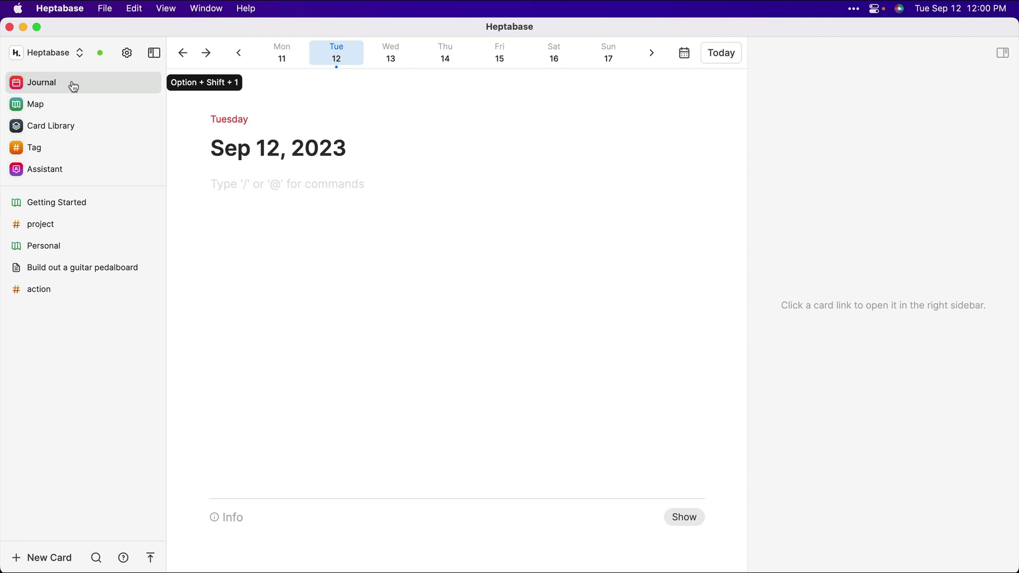
left_click(64, 104)
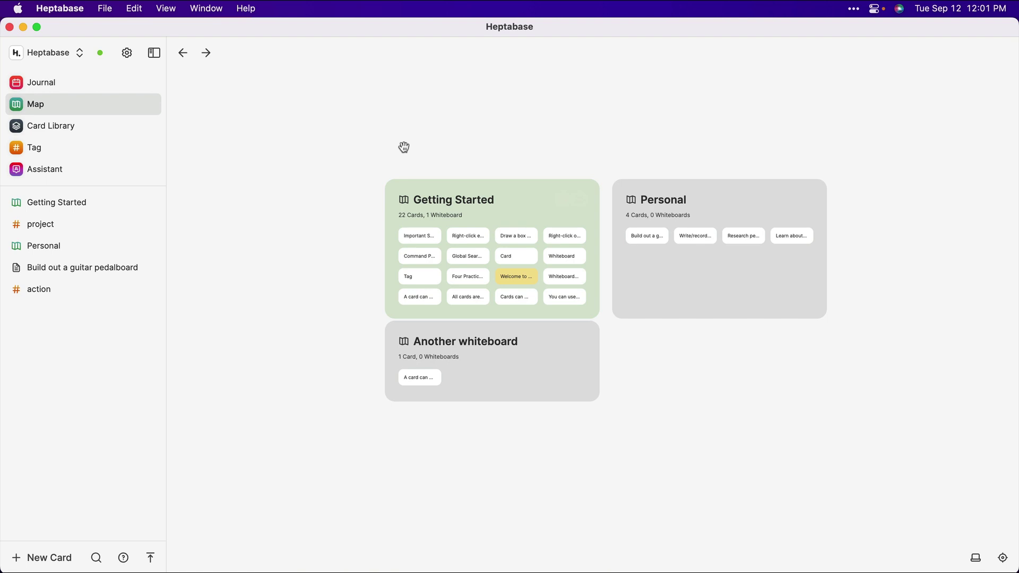
- Pass through Card Library and Map to the Tag page listing project, action and heptabase-tutorial
left_click(68, 128)
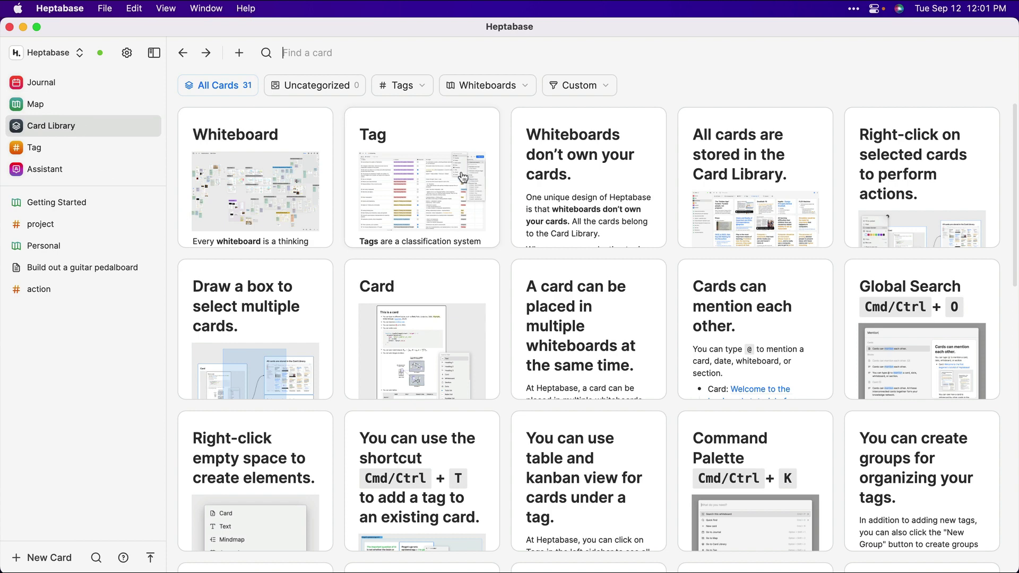
left_click(88, 104)
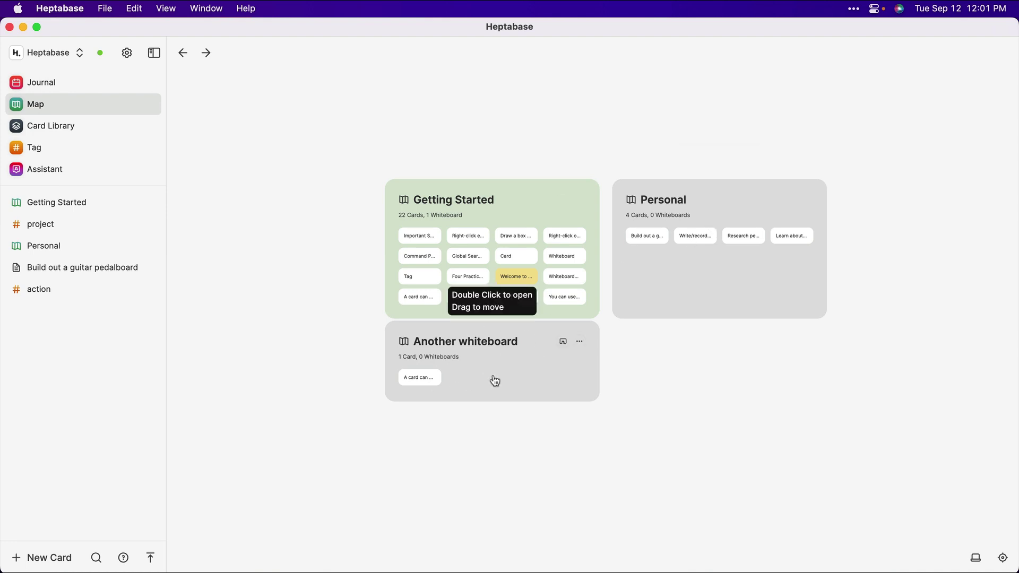
left_click(149, 148)
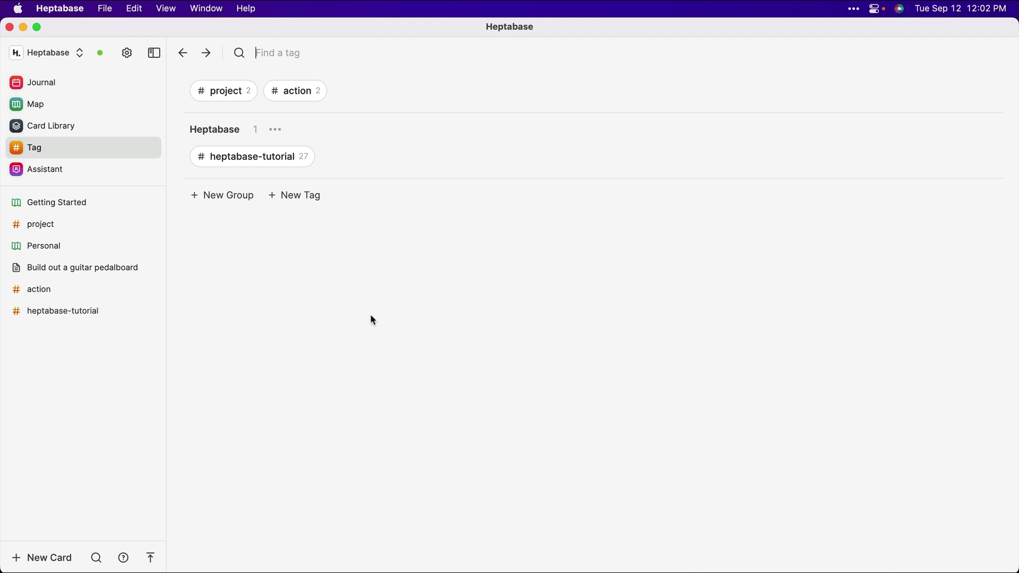
left_click(289, 157)
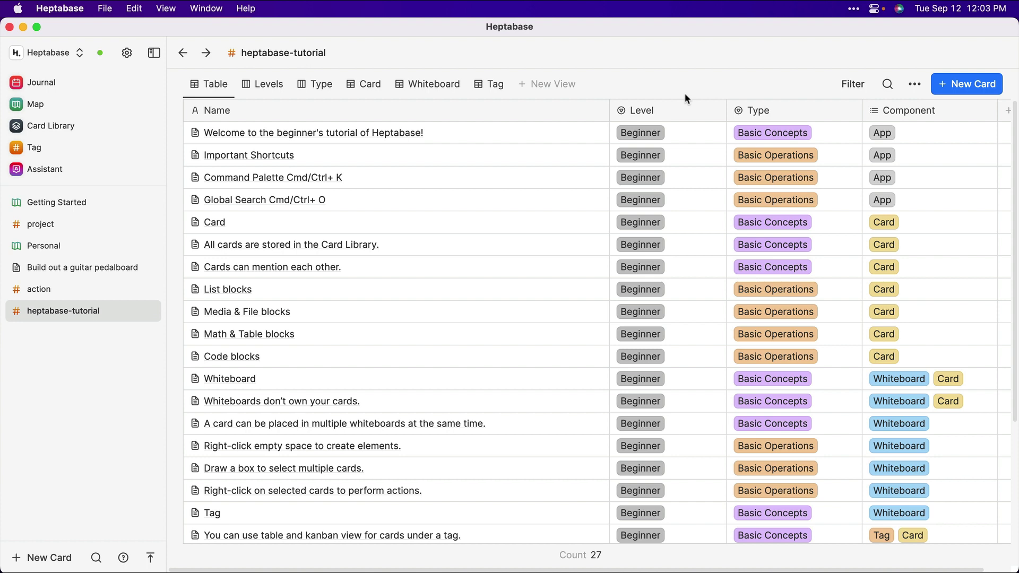
mouse_move(579, 141)
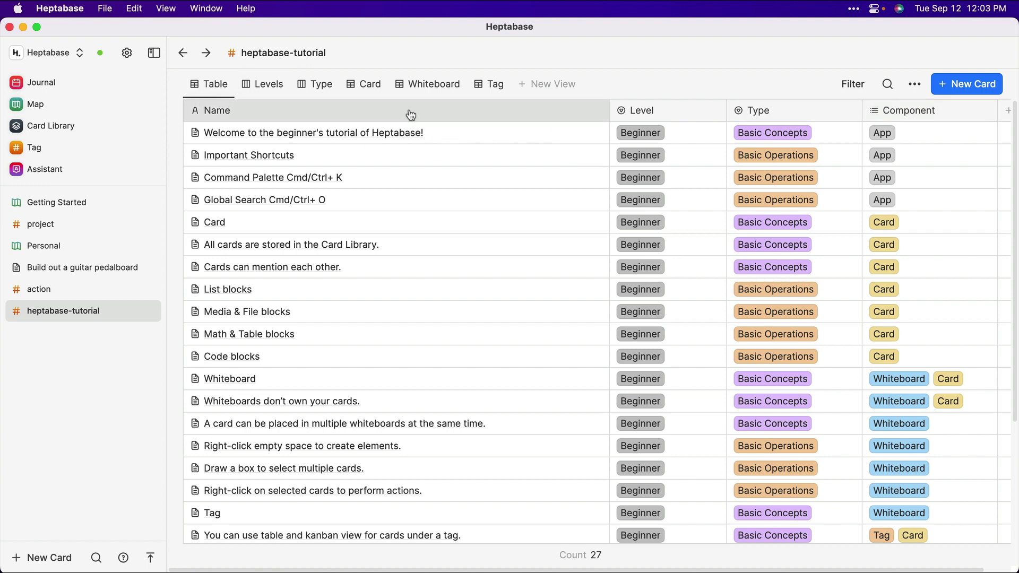
- View the heptabase-tutorial cards by Levels, then as the Card view with 10 Beginner cards
left_click(261, 86)
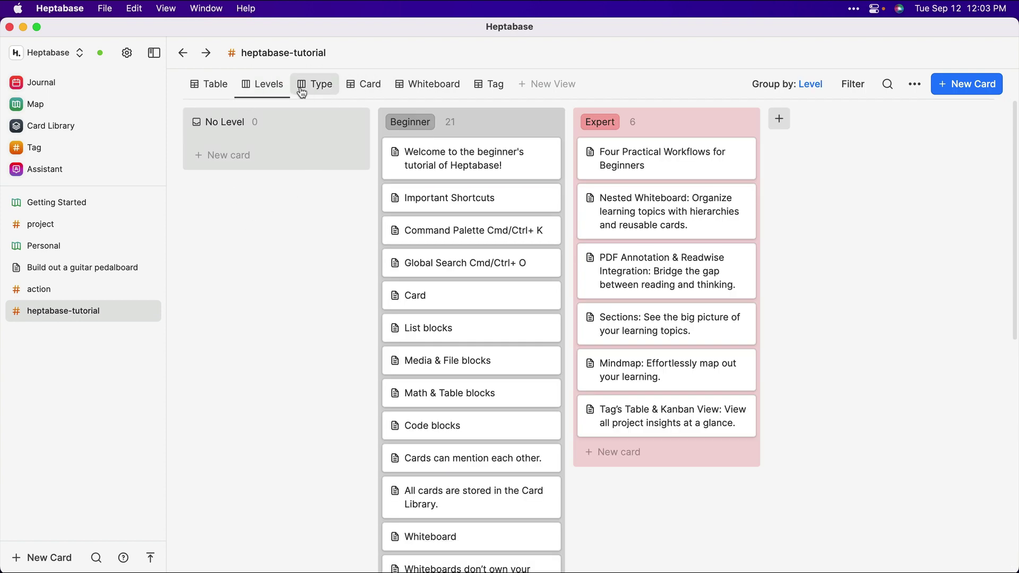
left_click(366, 93)
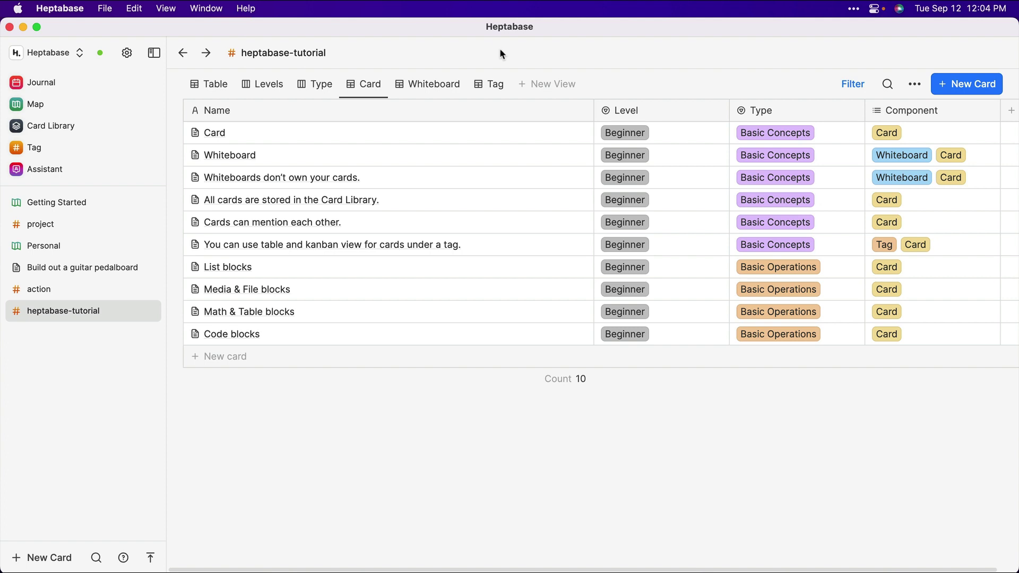
- Write 'Make a video about Heptabase' in today's journal and turn that line into a new card
left_click(56, 83)
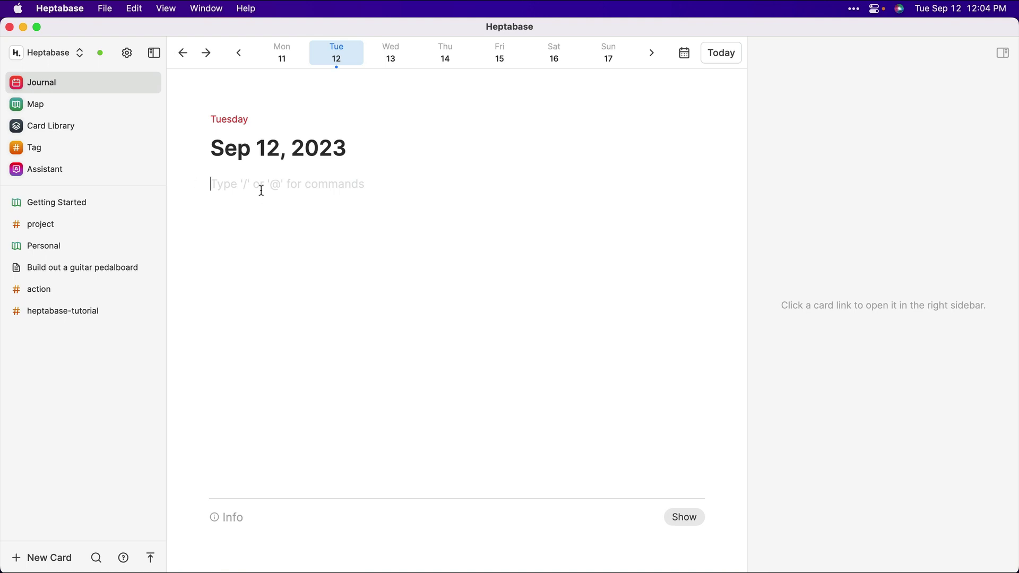
type("Make a video about Heptabase")
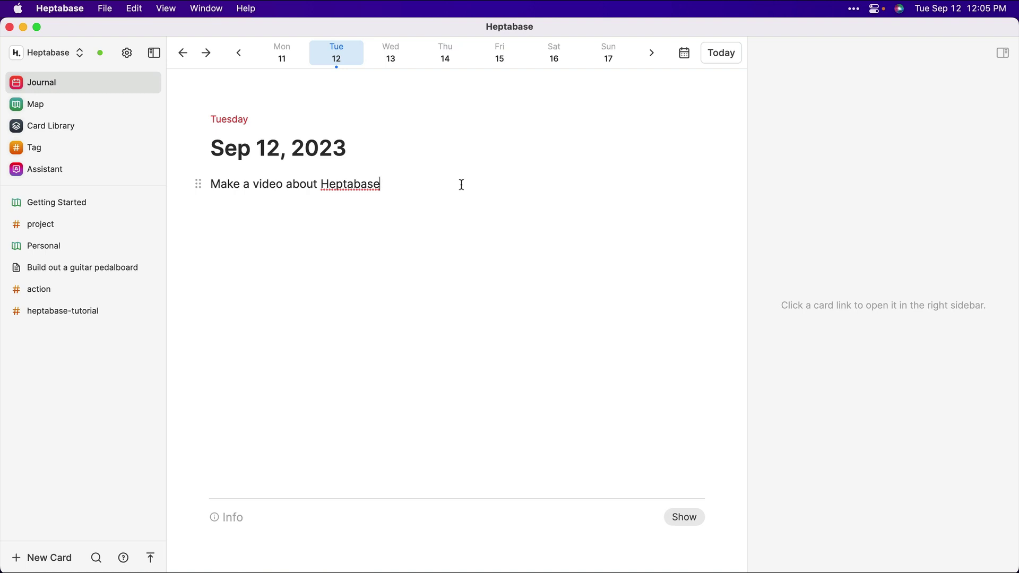
left_click(198, 183)
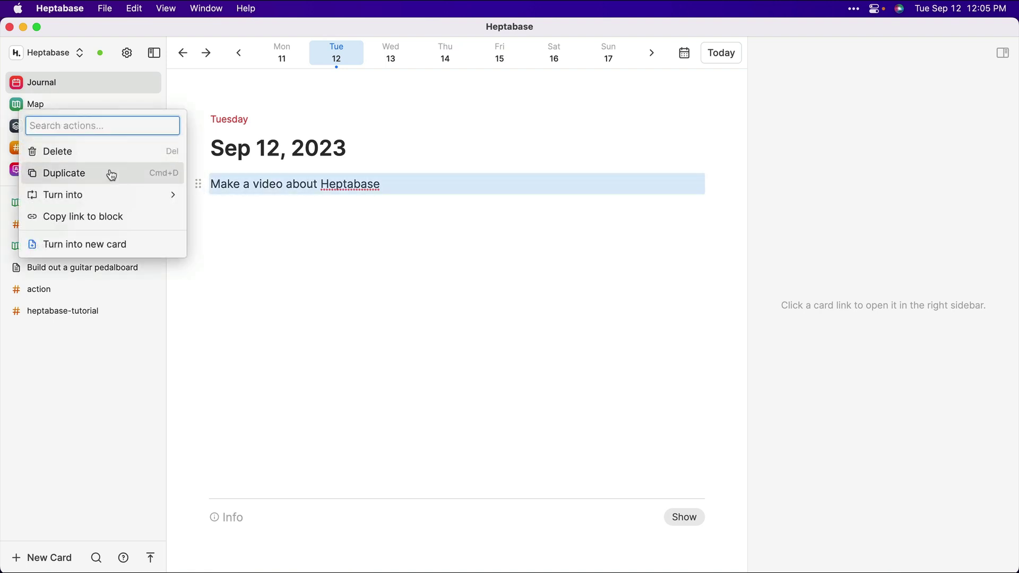
mouse_move(110, 197)
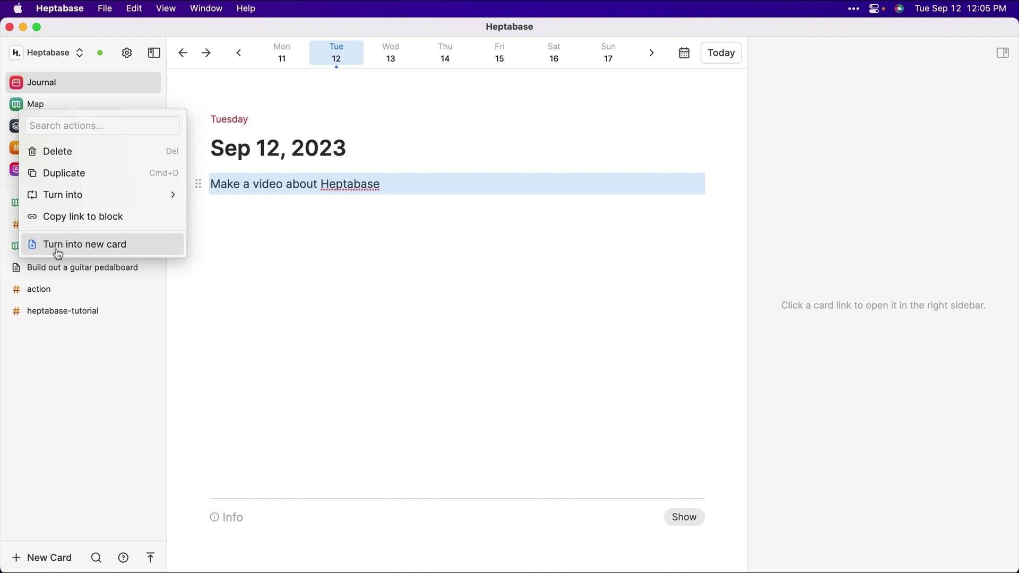
left_click(87, 245)
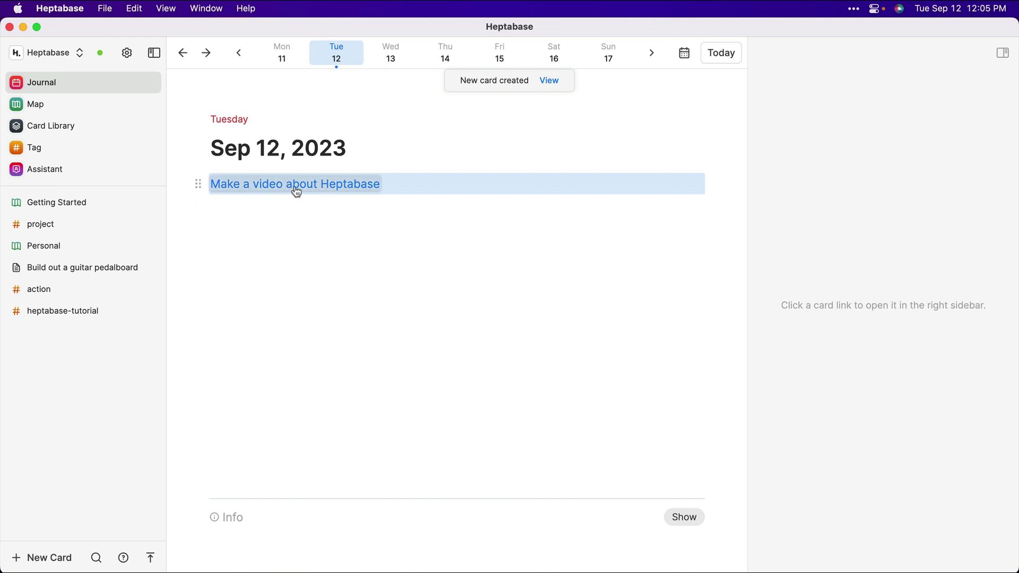
- In the Make a video about Heptabase card, add 'Video Idea' as a Heading 1 above the text
left_click(56, 133)
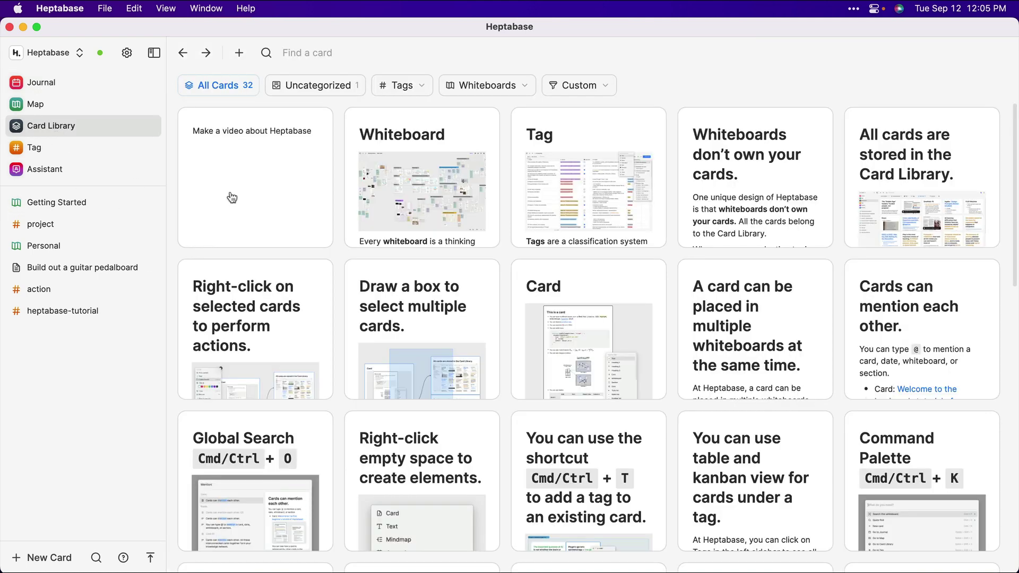
left_click(243, 154)
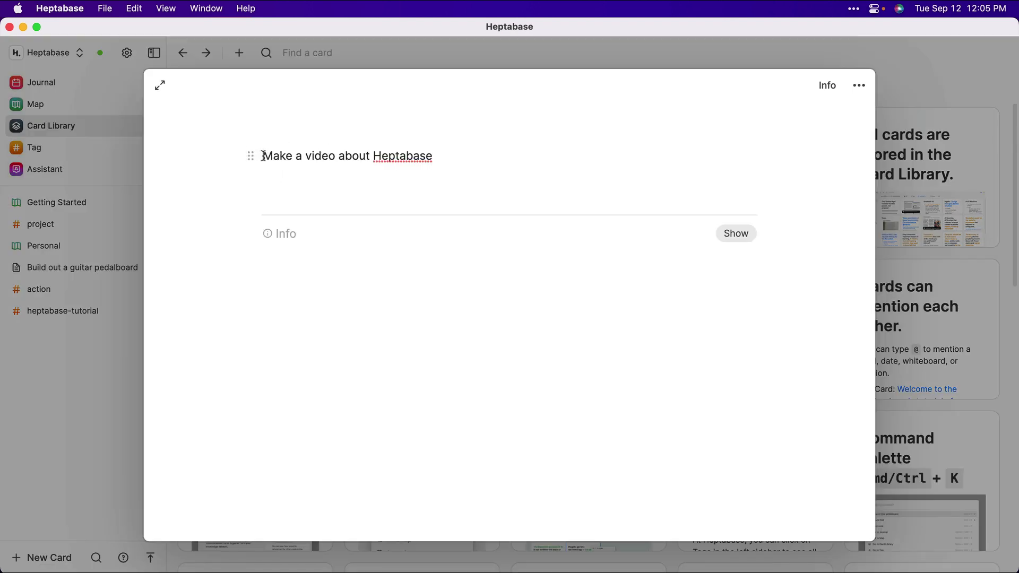
left_click(263, 156)
key("Return")
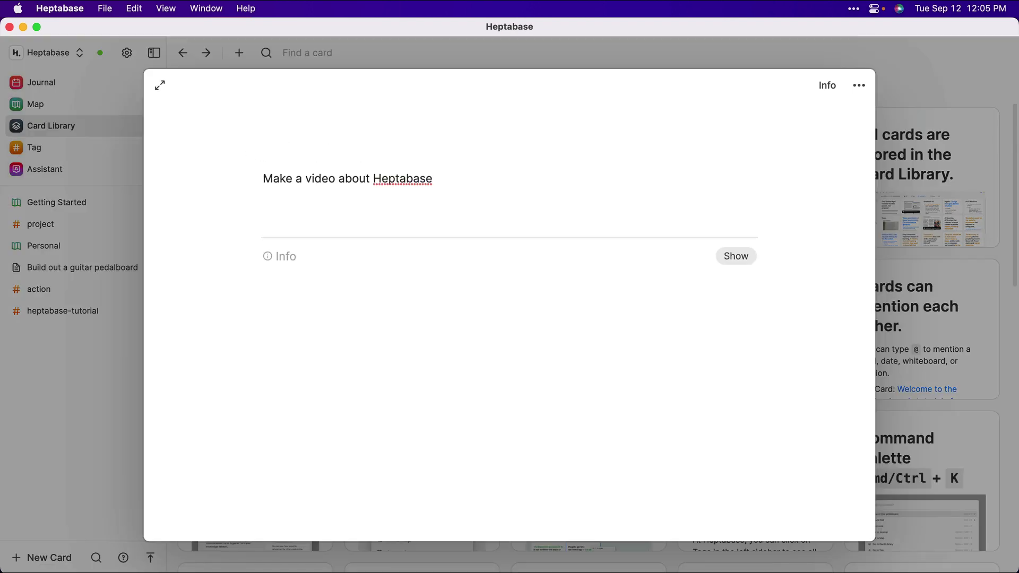
left_click(293, 156)
type("Video Idea")
left_click(253, 155)
mouse_move(160, 176)
left_click(289, 77)
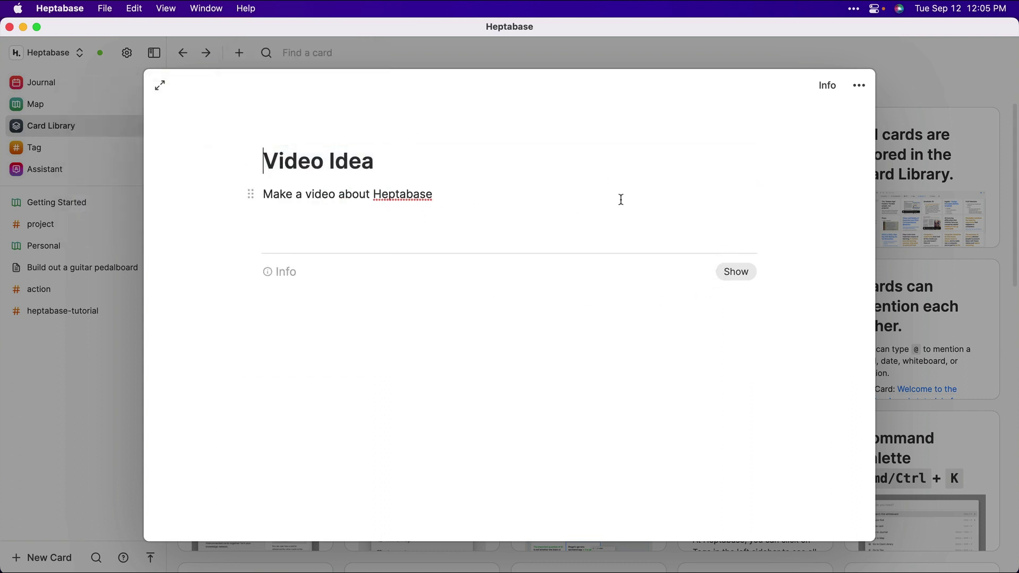
- Create and attach a new 'video' tag from the card's info panel, then close the card
left_click(738, 272)
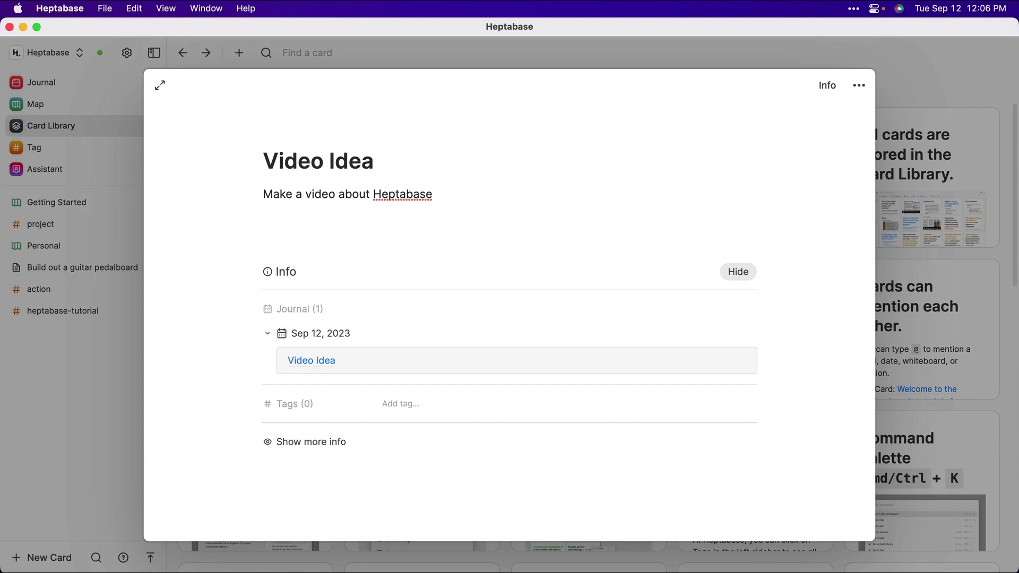
left_click(419, 402)
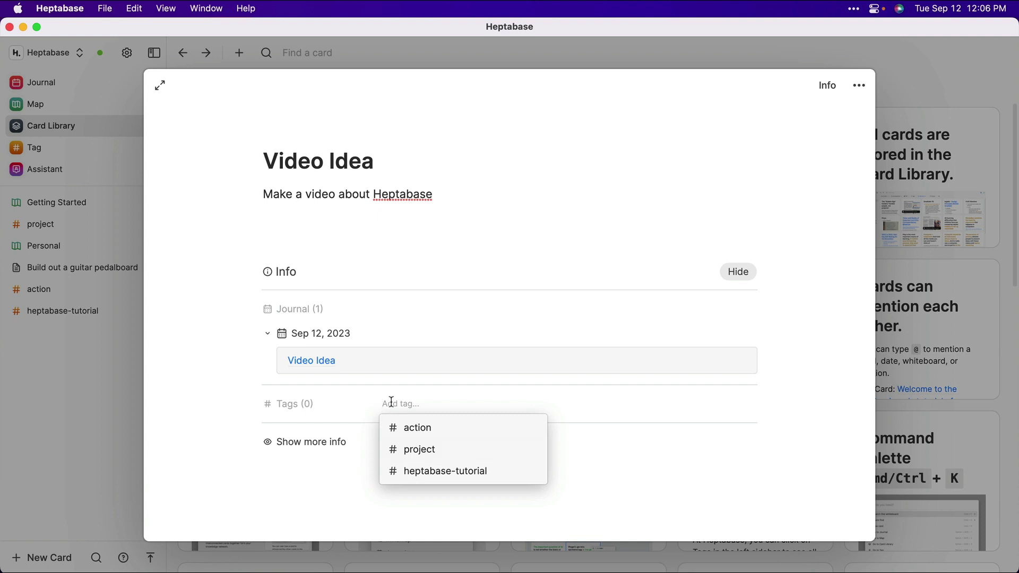
type("vi")
key("BackSpace")
type("ideo")
left_click(455, 434)
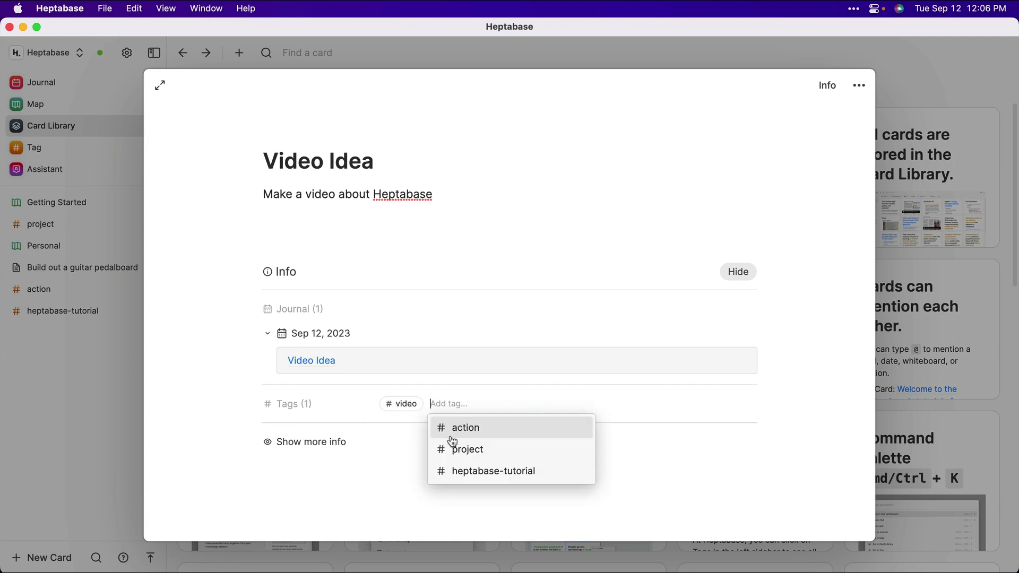
left_click(206, 459)
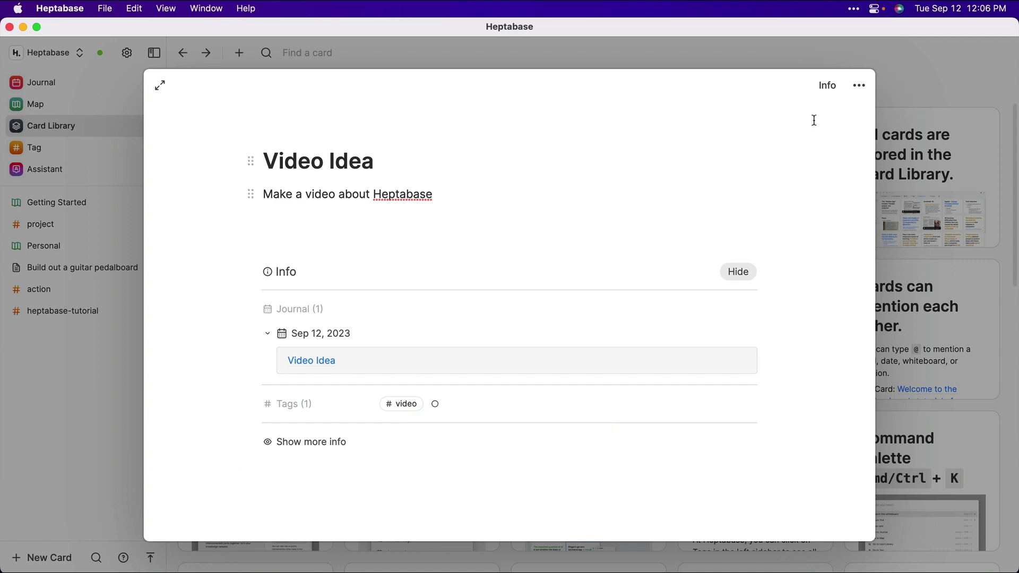
left_click(887, 72)
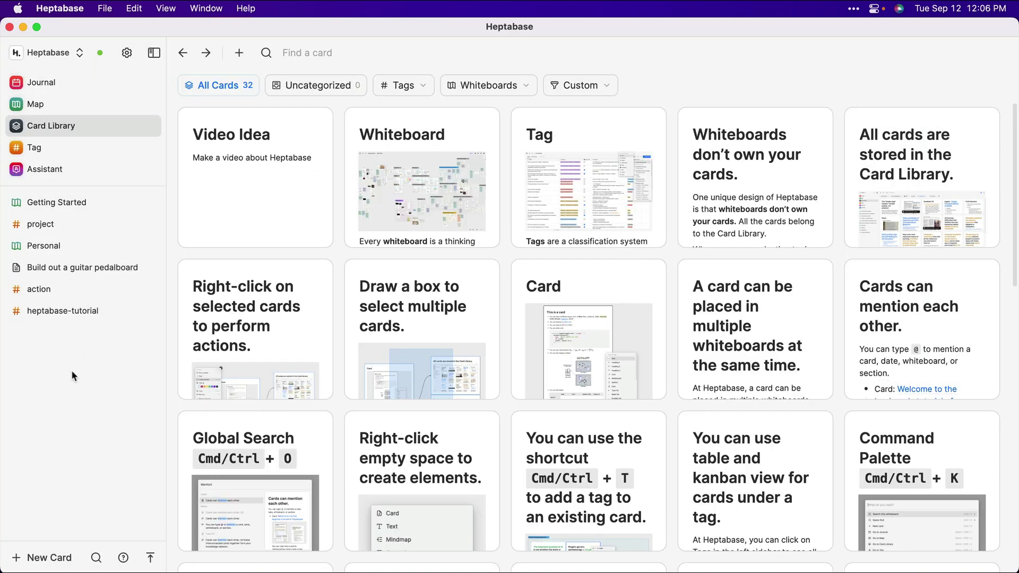
- In the video tag table, add a Channel select column and set Video Idea's Channel to Effective
left_click(51, 146)
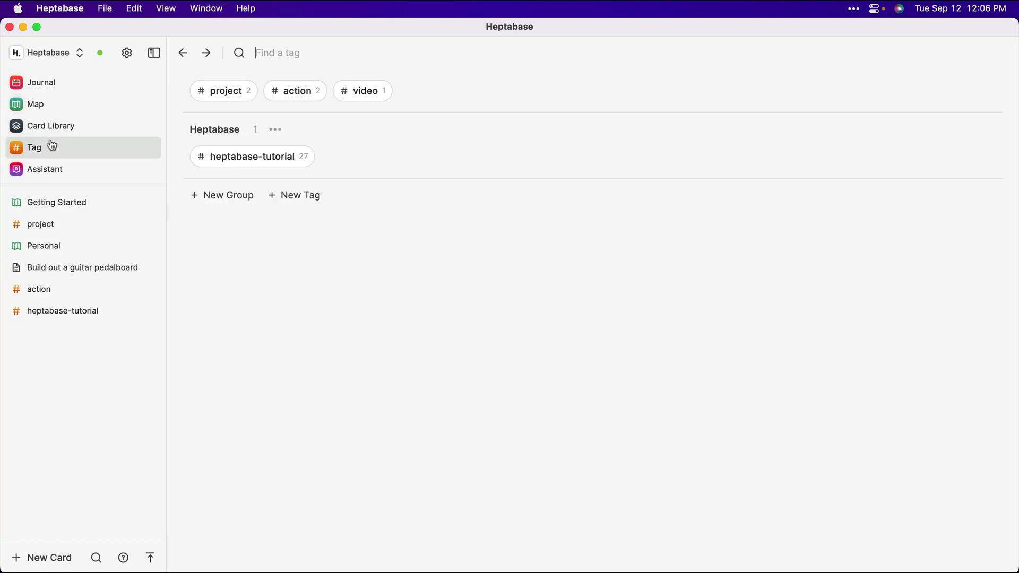
left_click(366, 91)
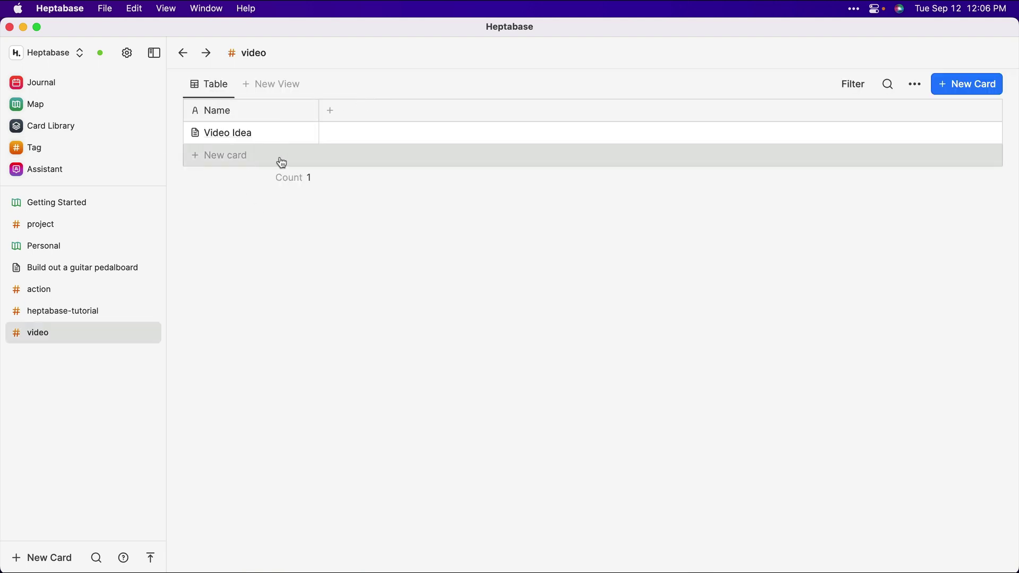
mouse_move(227, 136)
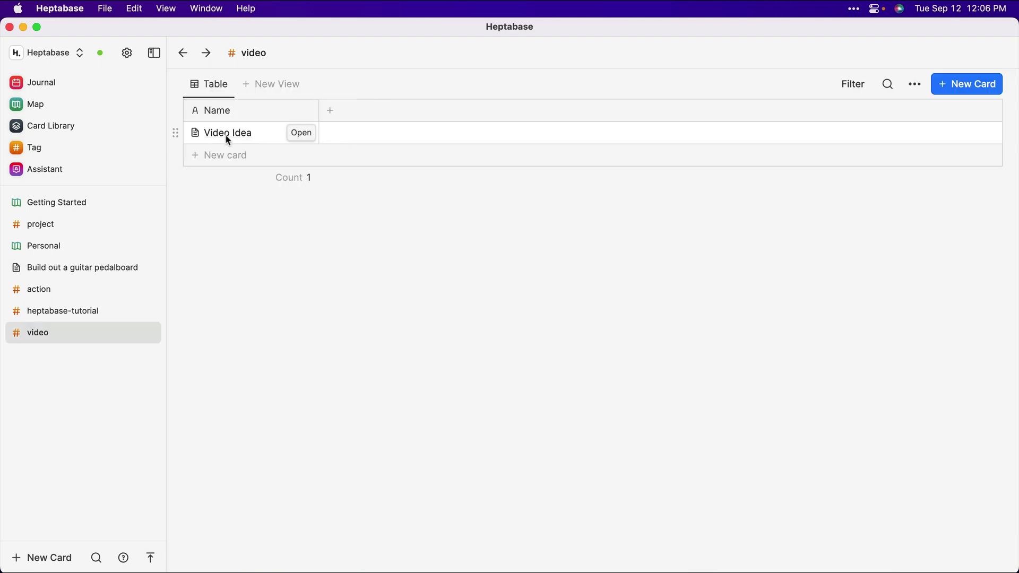
left_click(331, 110)
mouse_move(330, 143)
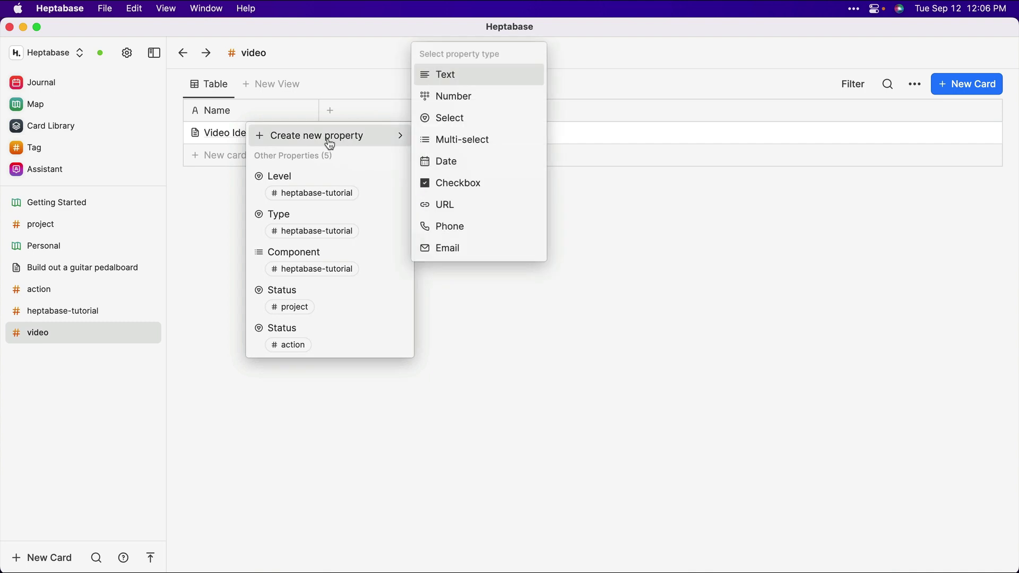
left_click(448, 119)
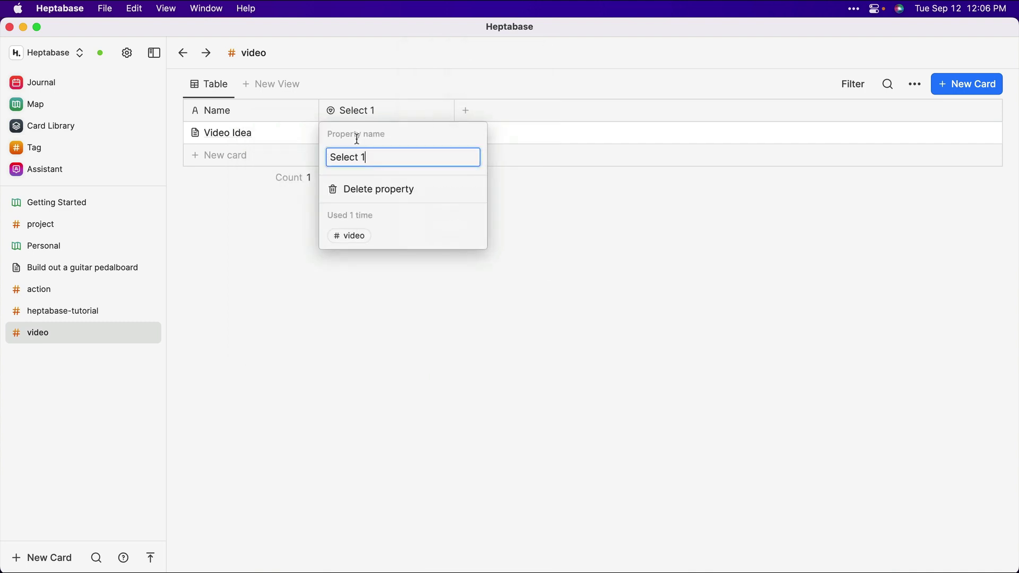
triple_click(386, 153)
type("Effec")
key("BackSpace")
key("BackSpace")
key("BackSpace")
key("BackSpace")
key("BackSpace")
type("Channel")
left_click(416, 139)
left_click(416, 139)
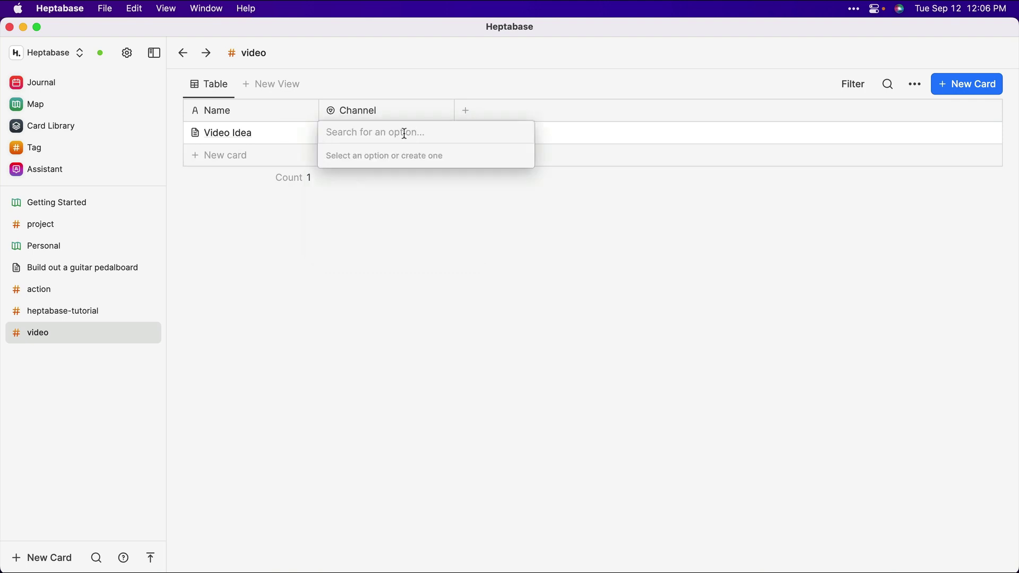
type("Effectiv")
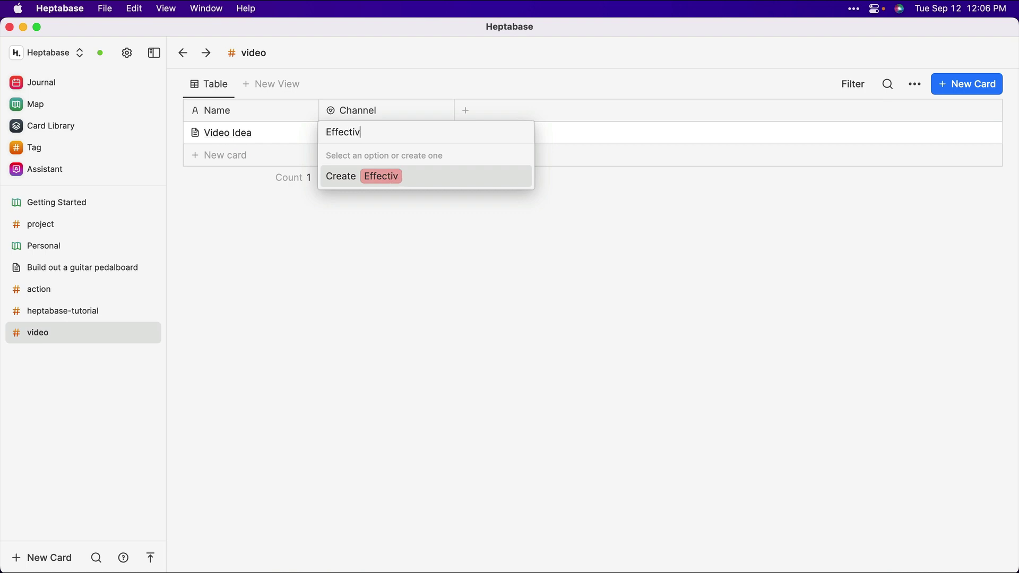
type("e")
key("Return")
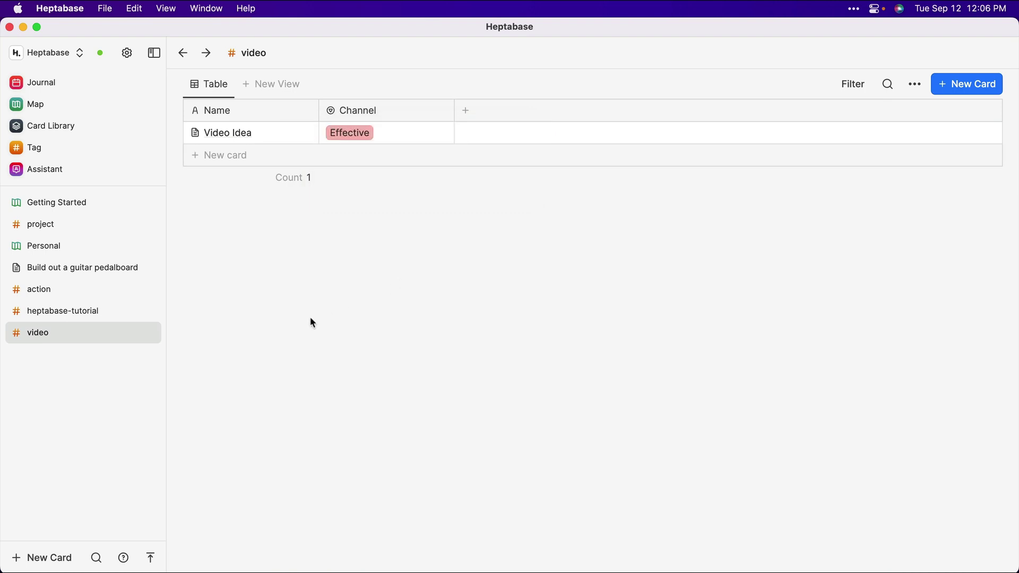
- Add a Select 1 property column, then delete it
left_click(466, 111)
mouse_move(483, 141)
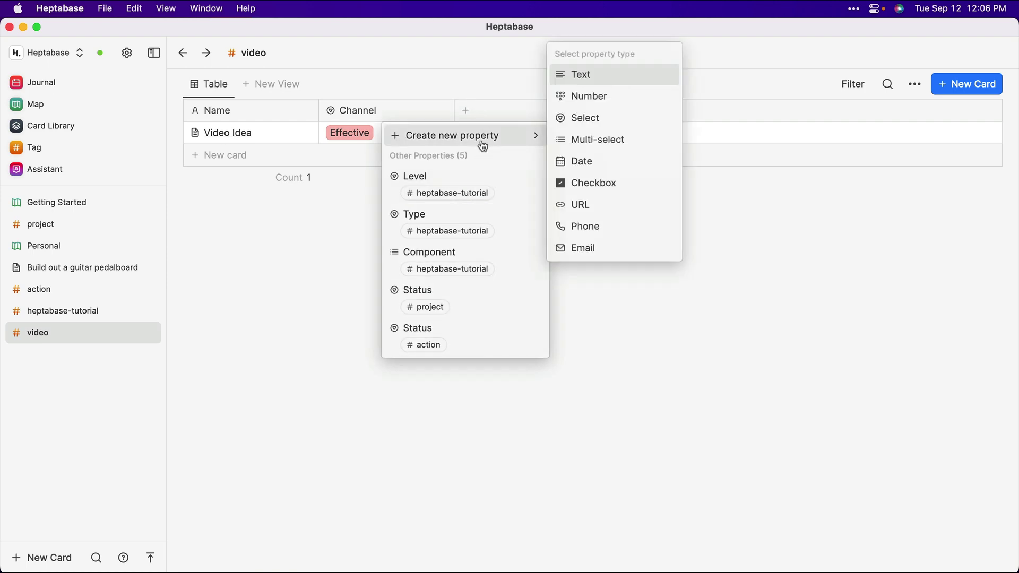
left_click(578, 118)
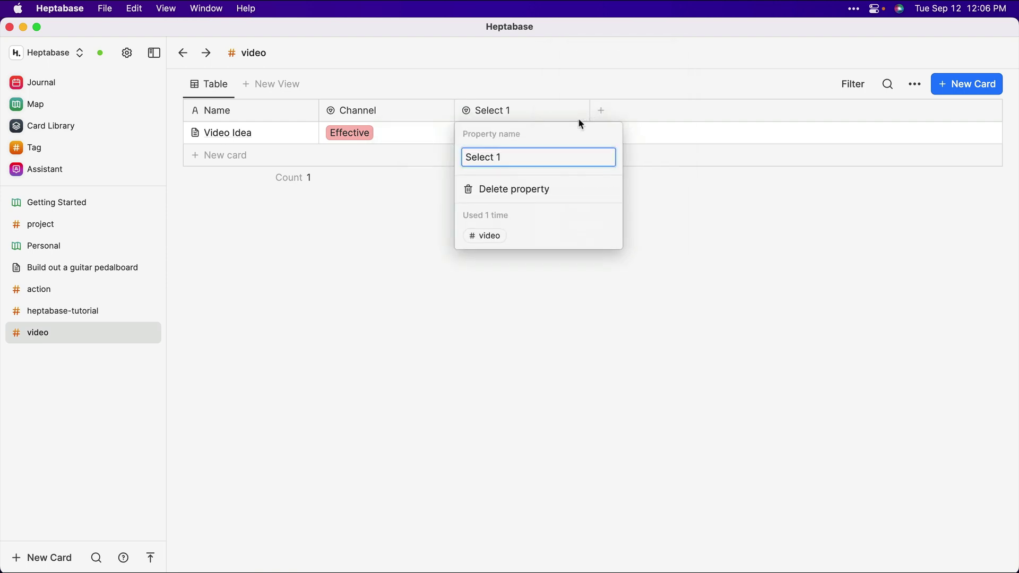
left_click(578, 118)
left_click(537, 109)
left_click(496, 189)
left_click(647, 334)
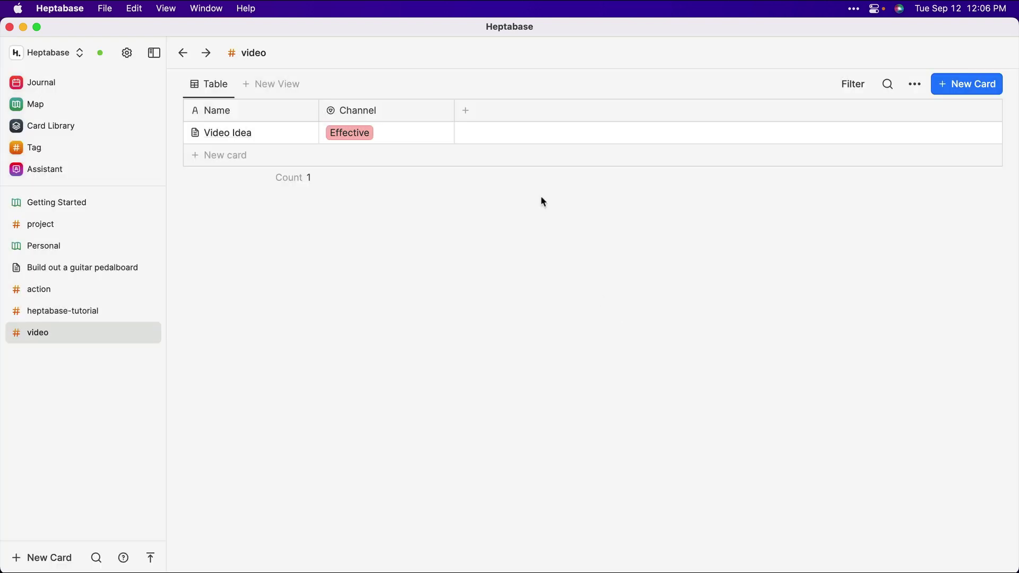
- Add the existing Status property as a column and set Video Idea's Status to Backlog
left_click(467, 111)
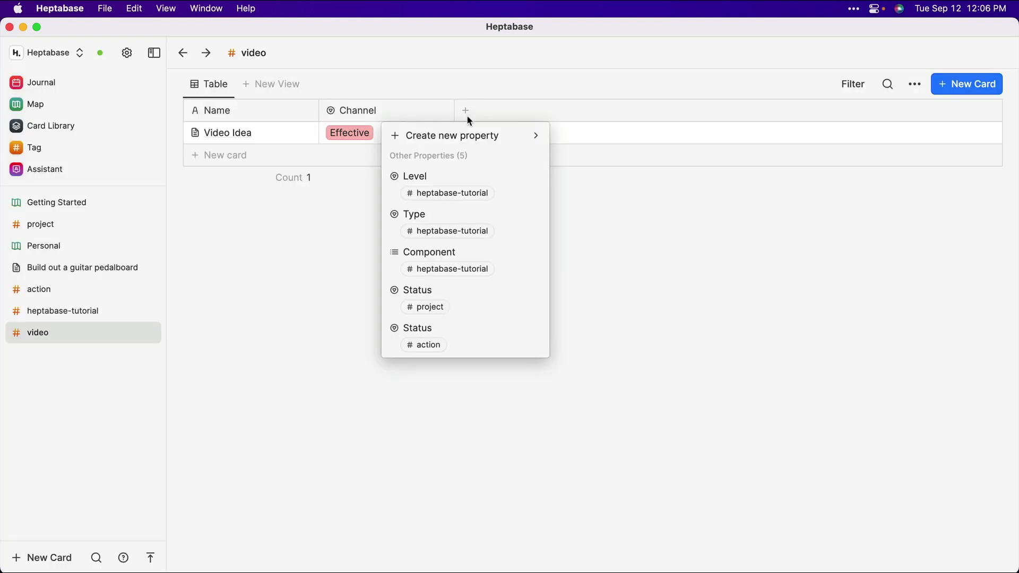
left_click(430, 299)
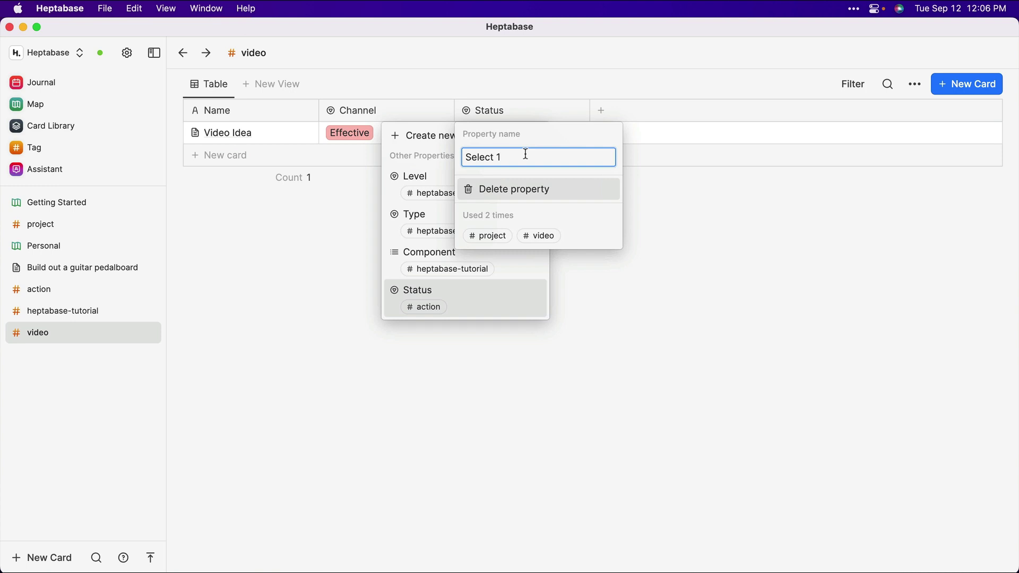
key("BackSpace")
key("BackSpace")
key("BackSpace")
key("BackSpace")
key("BackSpace")
key("BackSpace")
key("BackSpace")
key("BackSpace")
type("St")
key("Escape")
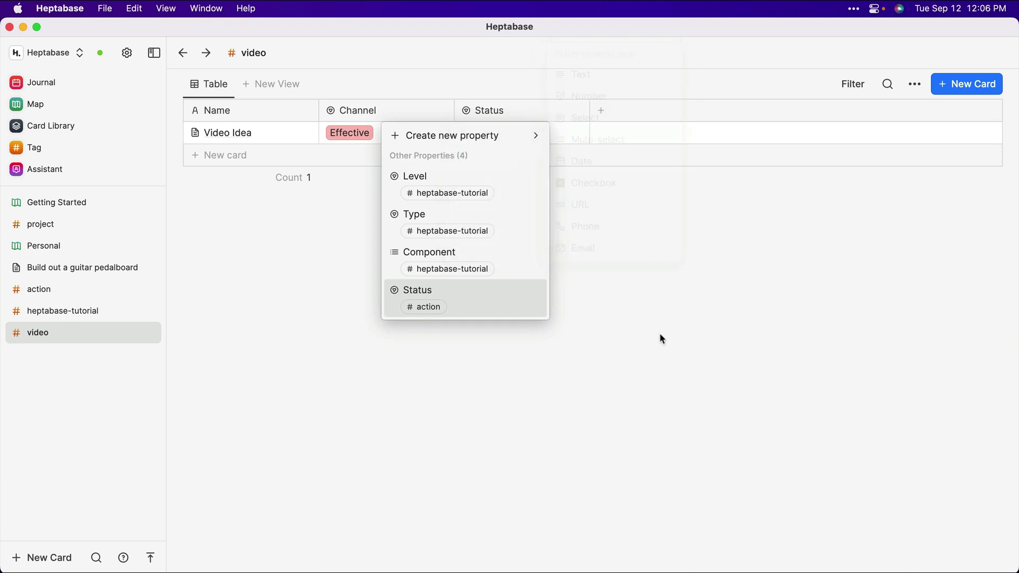
left_click(609, 297)
left_click(492, 137)
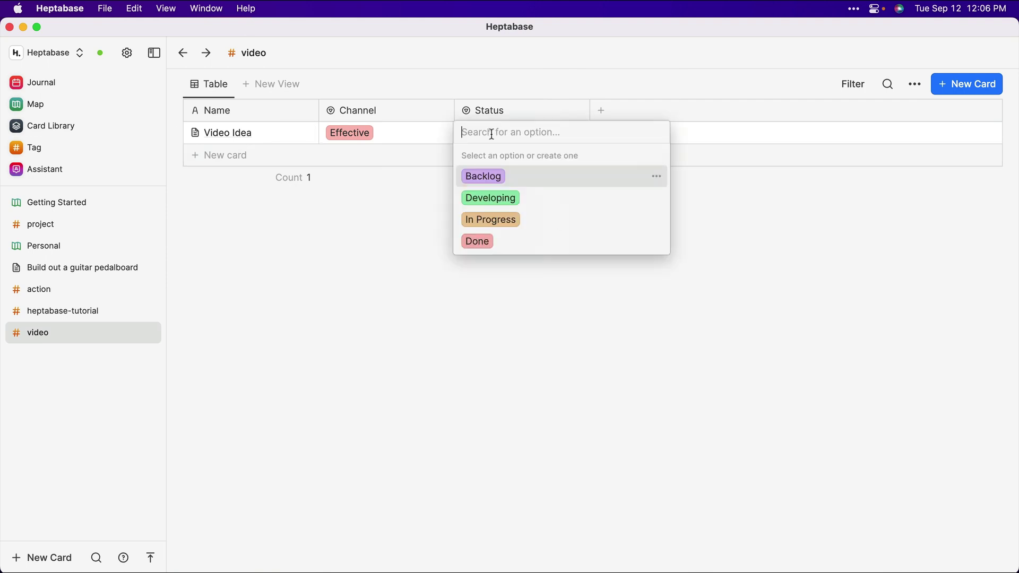
left_click(498, 176)
left_click(457, 212)
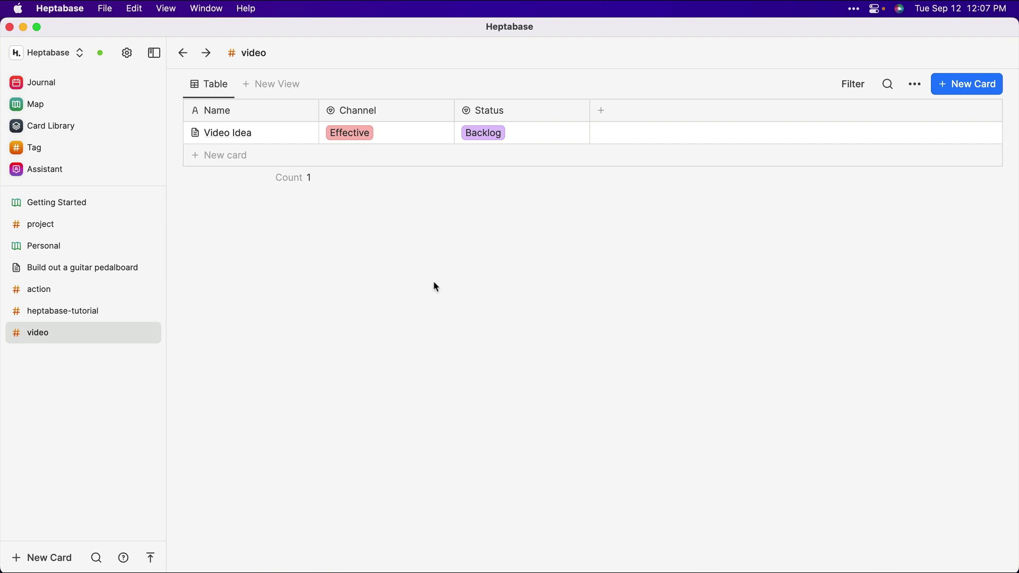
- Open the Getting Started whiteboard from the Map and scroll to its Lesson 1: Card section
left_click(47, 108)
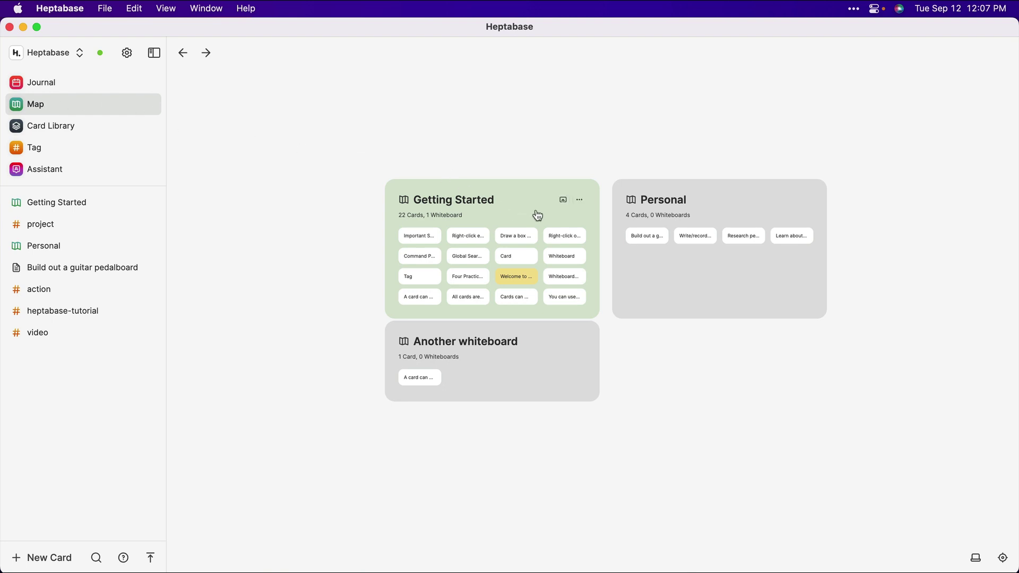
left_click(501, 206)
double_click(508, 202)
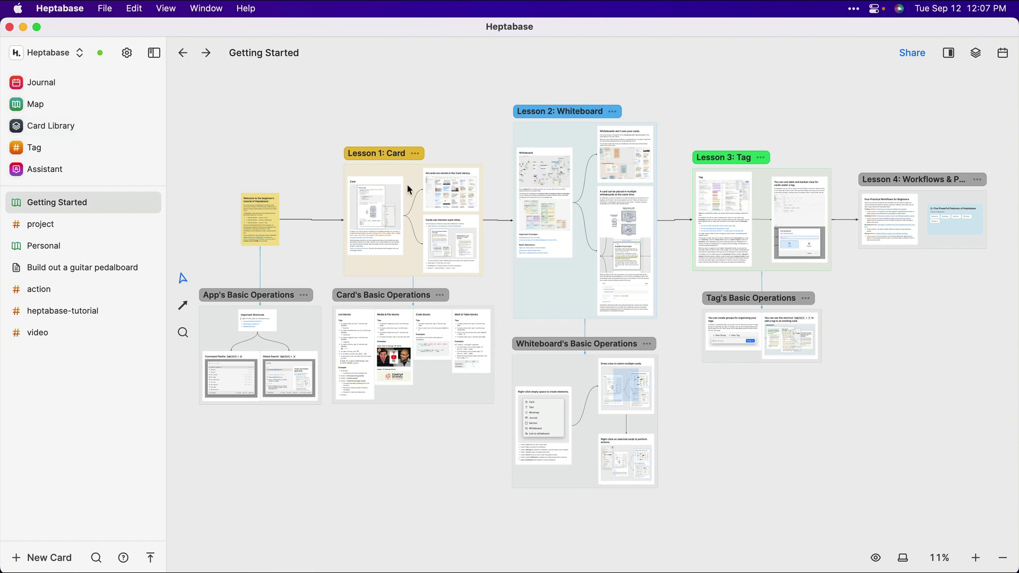
scroll(407, 184, "up", 1)
scroll(407, 184, "down", 4)
scroll(406, 207, "up", 2)
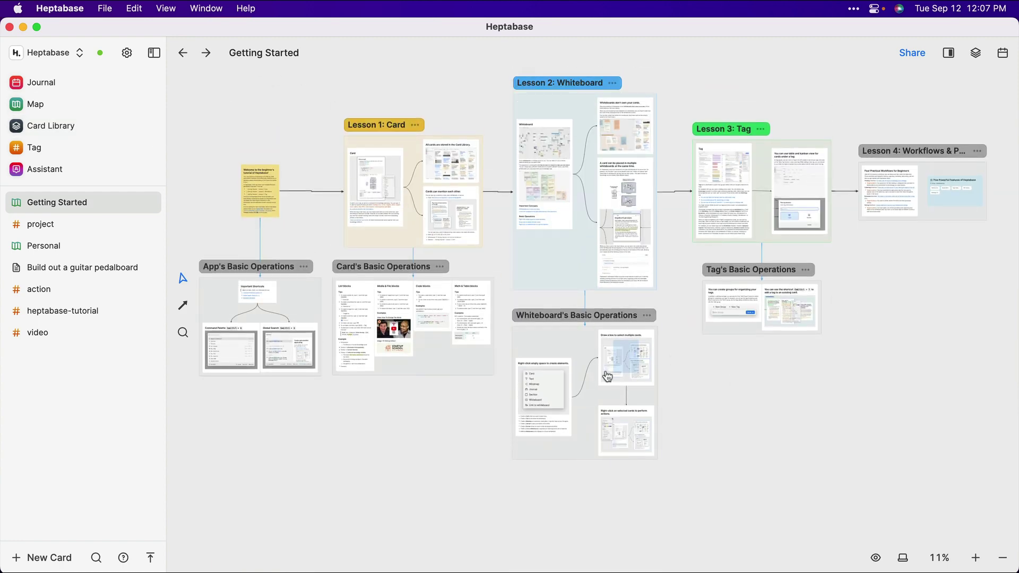
scroll(397, 196, "up", 3)
scroll(397, 195, "down", 3)
scroll(397, 195, "up", 6)
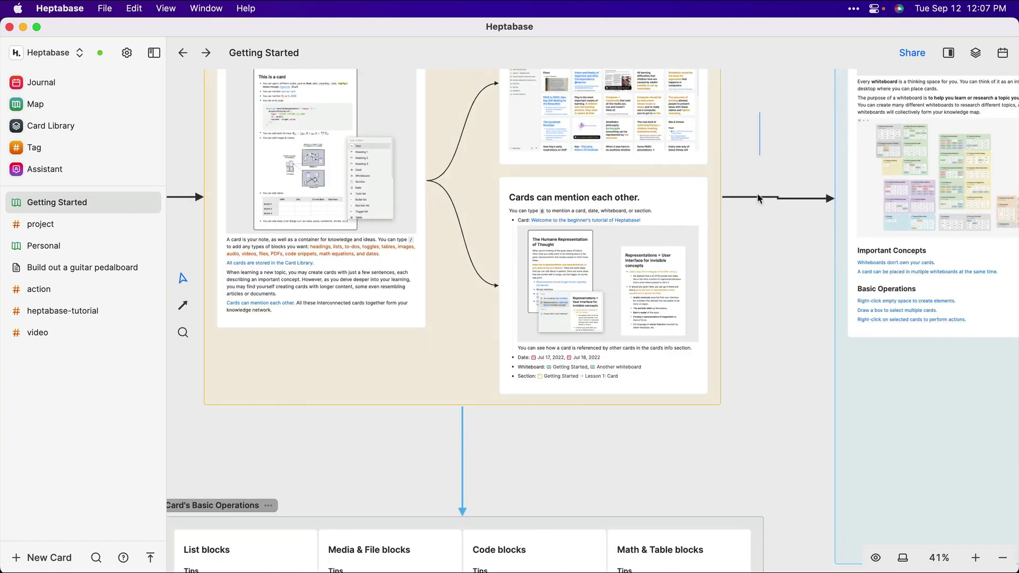
scroll(753, 236, "up", 5)
scroll(752, 234, "down", 2)
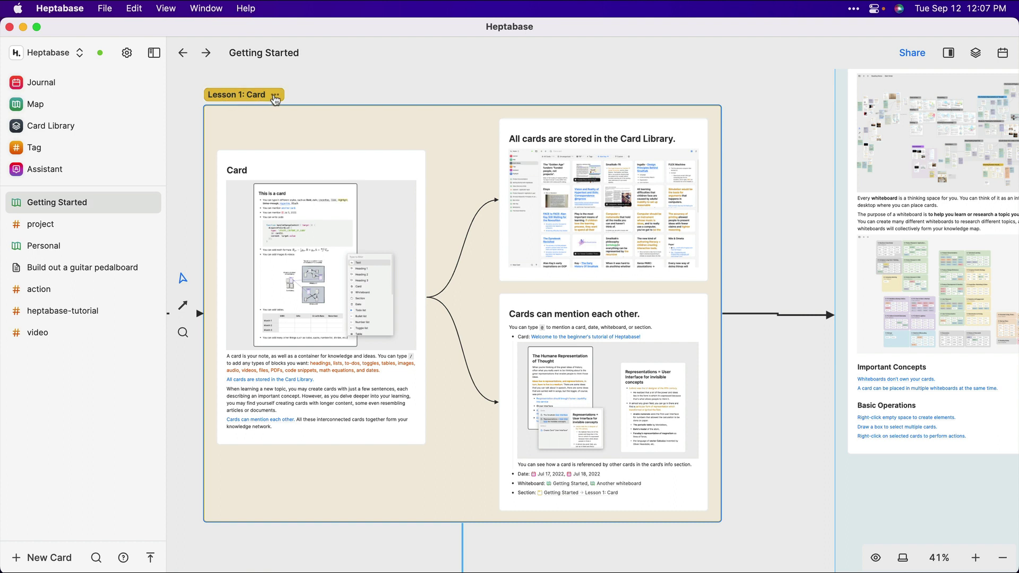
- Glance at the Lesson 1: Card section options, then open the Card as a full page
left_click(276, 97)
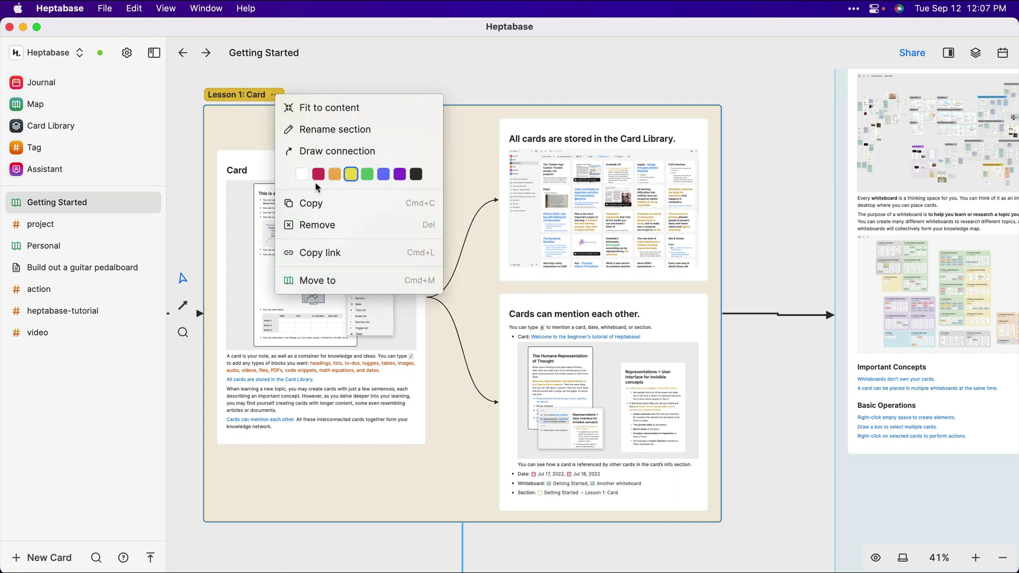
left_click(458, 114)
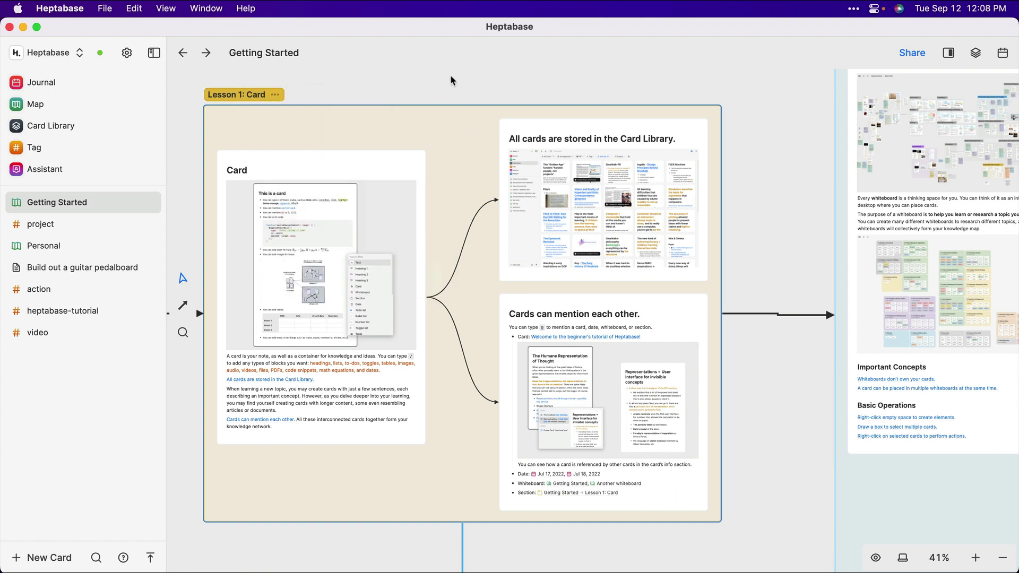
left_click(329, 172)
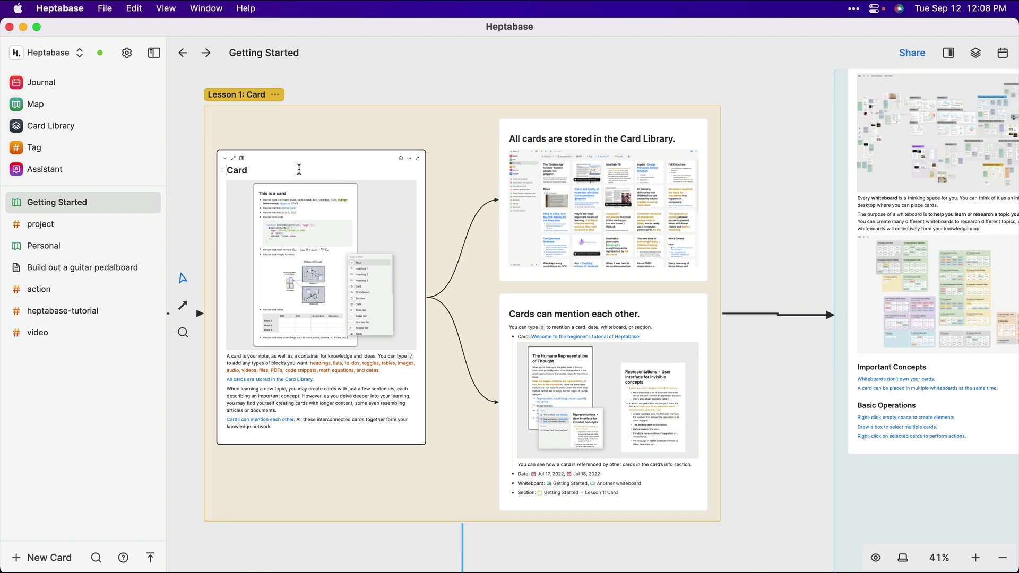
left_click(237, 162)
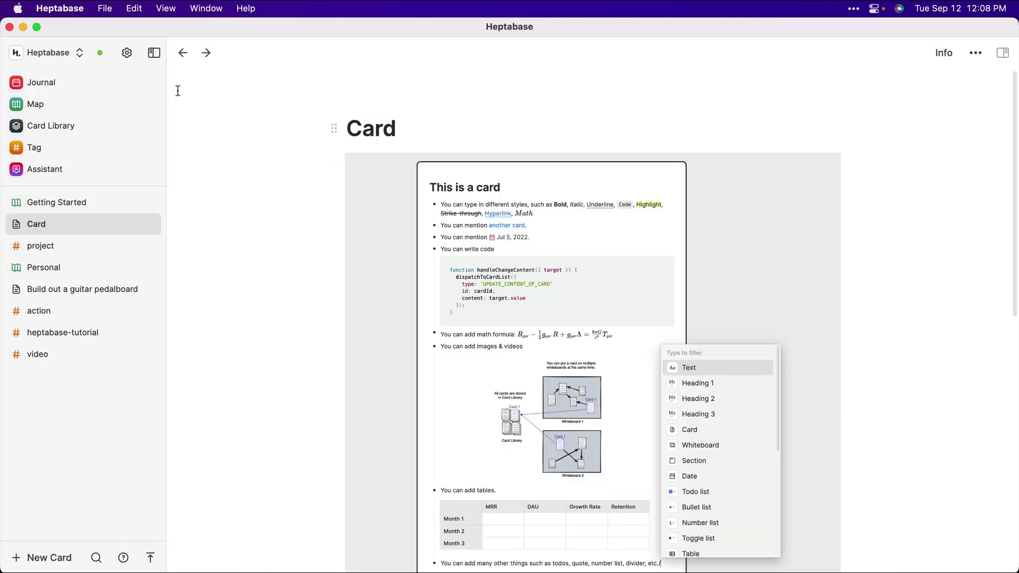
- Go back to the Getting Started whiteboard and inspect the curved connector between the cards
left_click(182, 53)
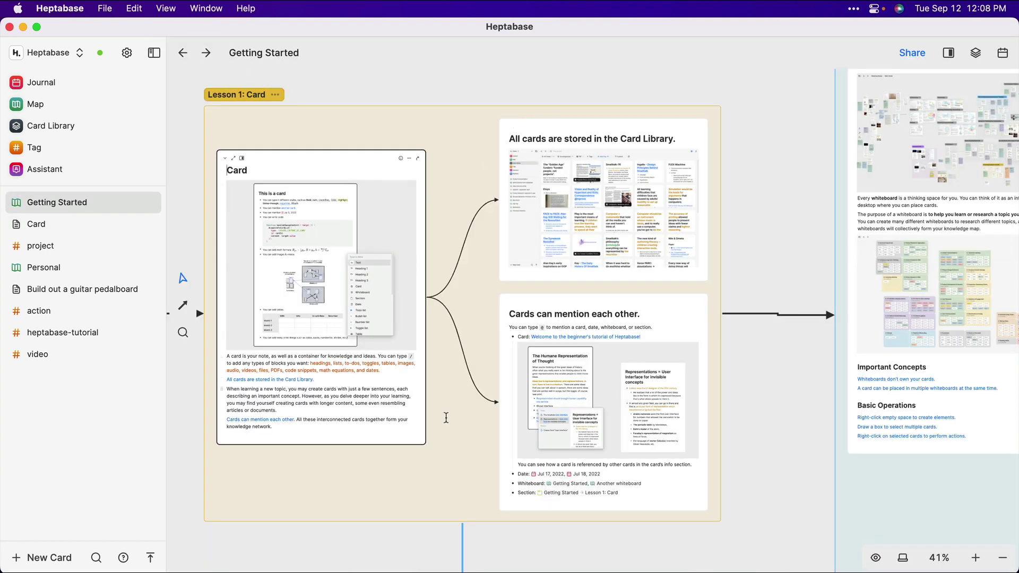
left_click(463, 248)
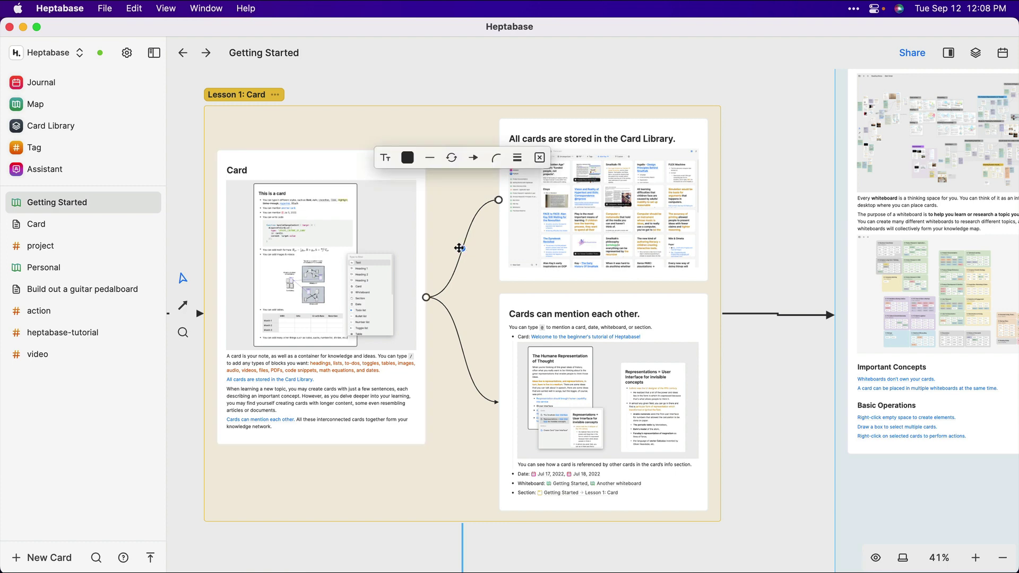
left_click(457, 208)
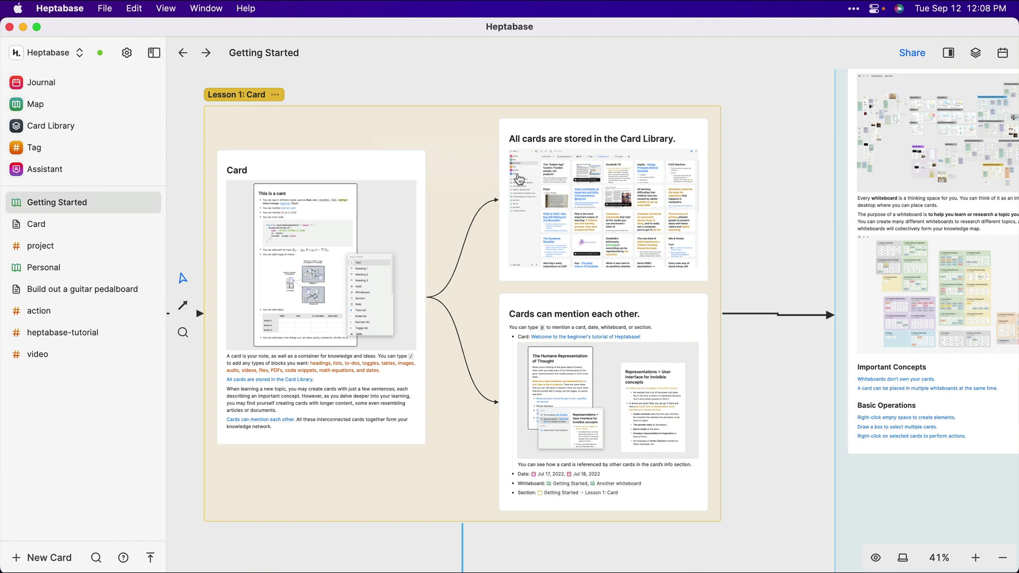
scroll(725, 387, "down", 5)
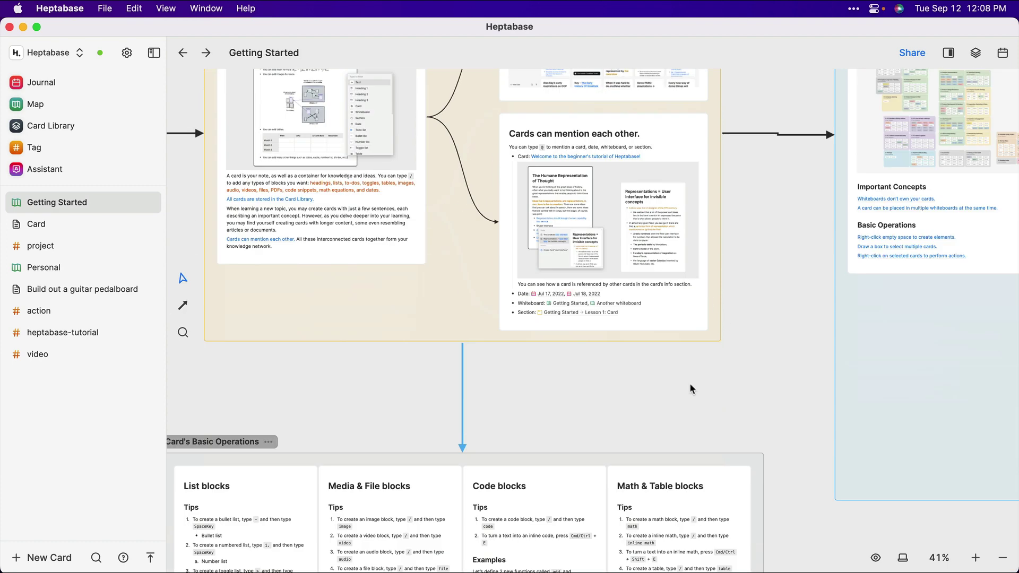
scroll(653, 380, "up", 2)
- Open the Card full page, view its full info details, then return to the whiteboard
left_click(233, 92)
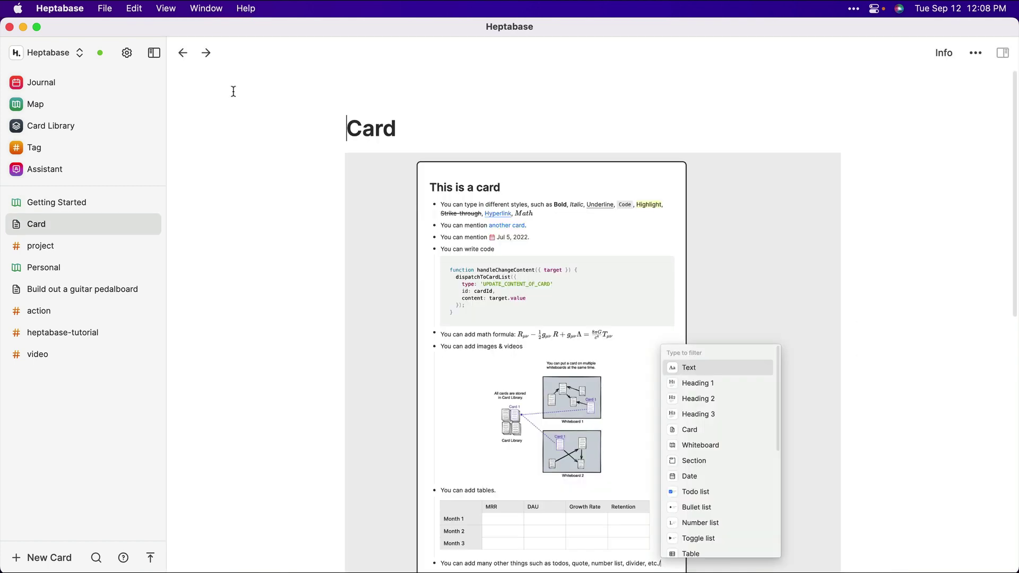
scroll(350, 255, "down", 10)
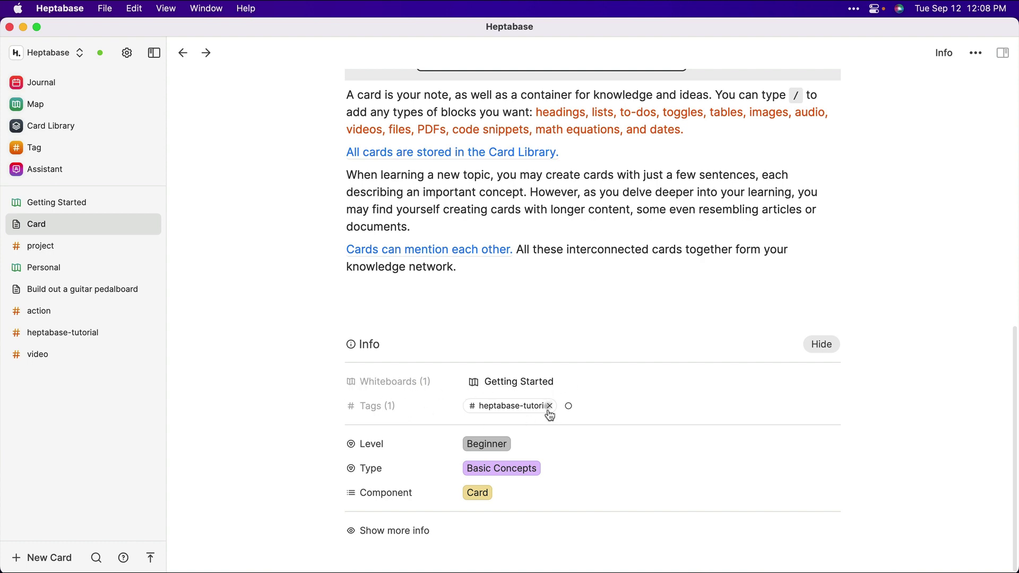
left_click(381, 537)
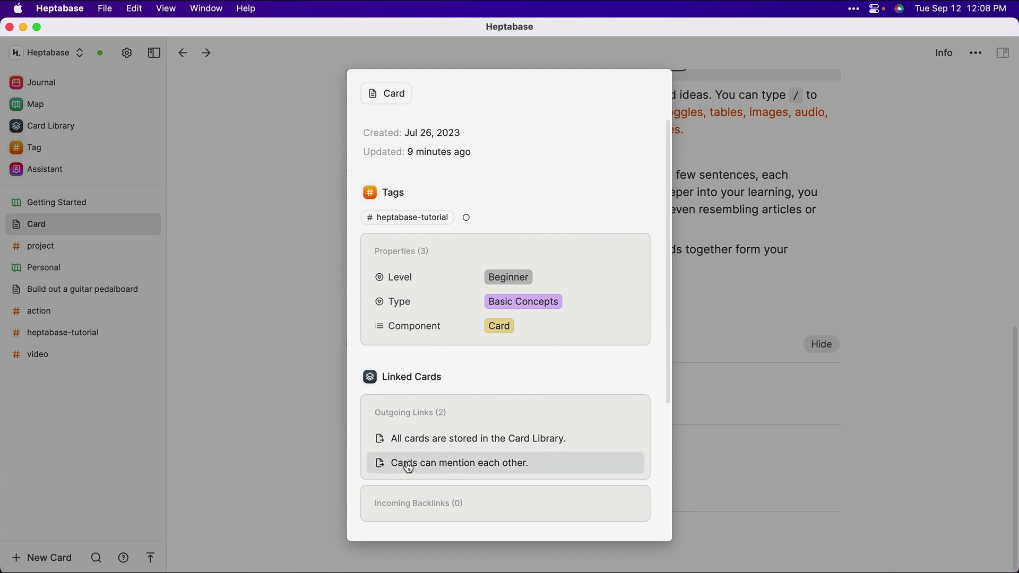
left_click(767, 175)
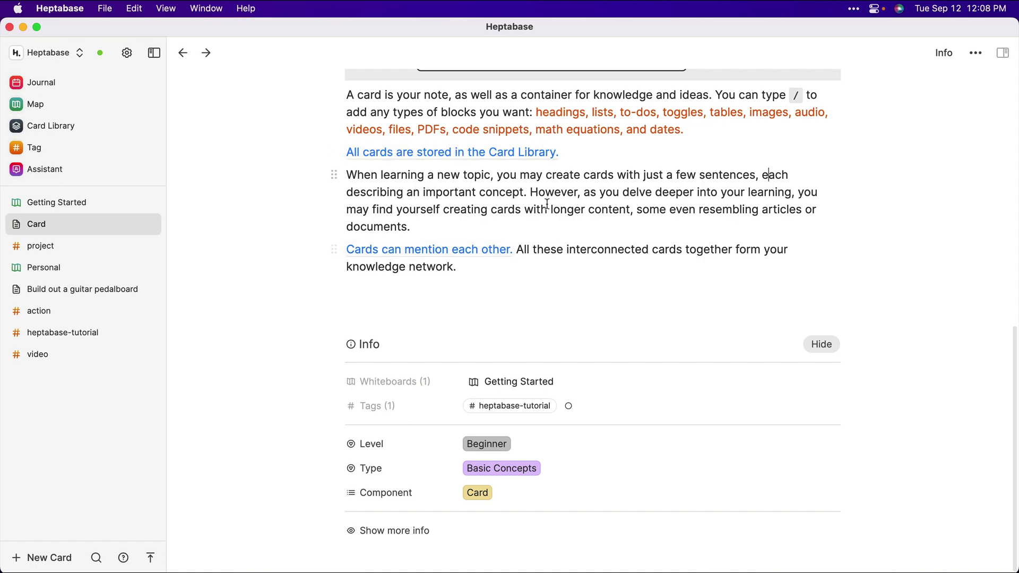
left_click(183, 53)
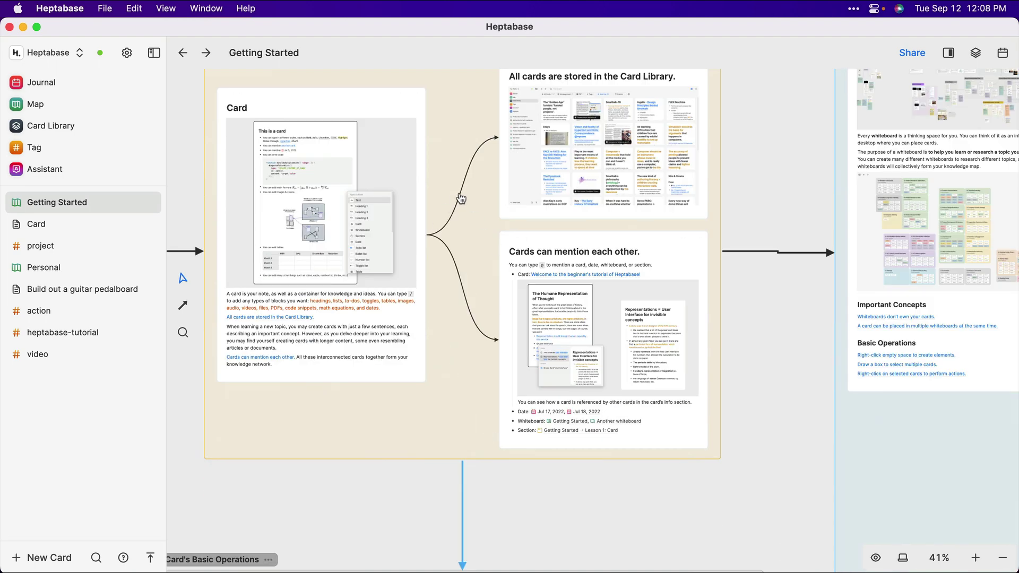
- Select and deselect the curved connector, then pan around the Getting Started canvas
left_click(462, 198)
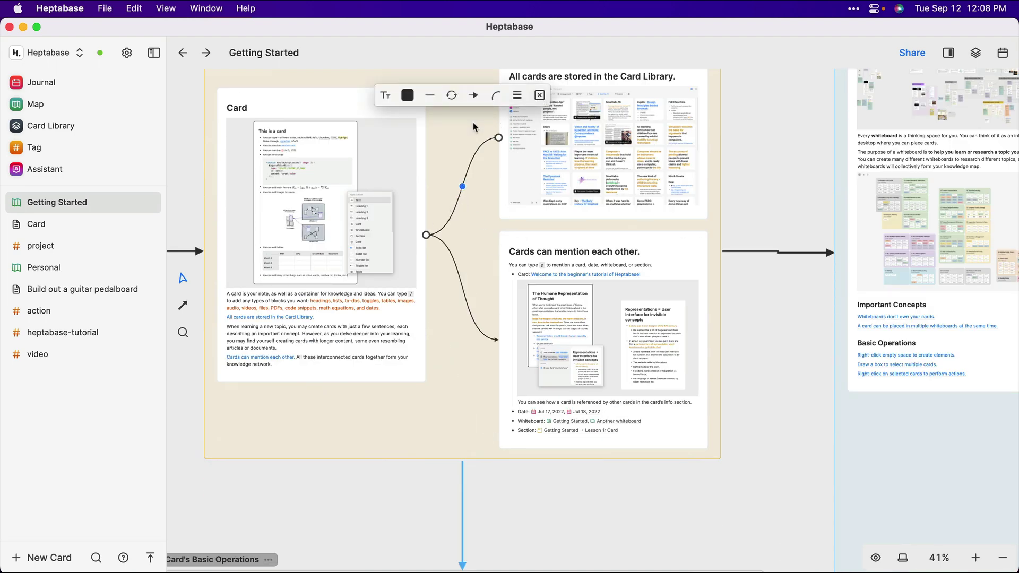
left_click(475, 195)
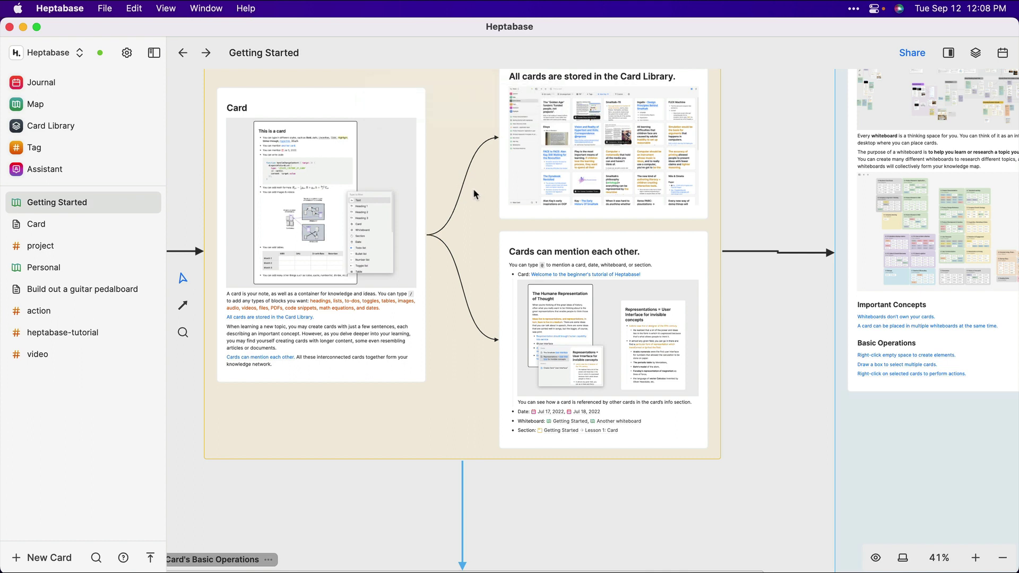
left_click(461, 195)
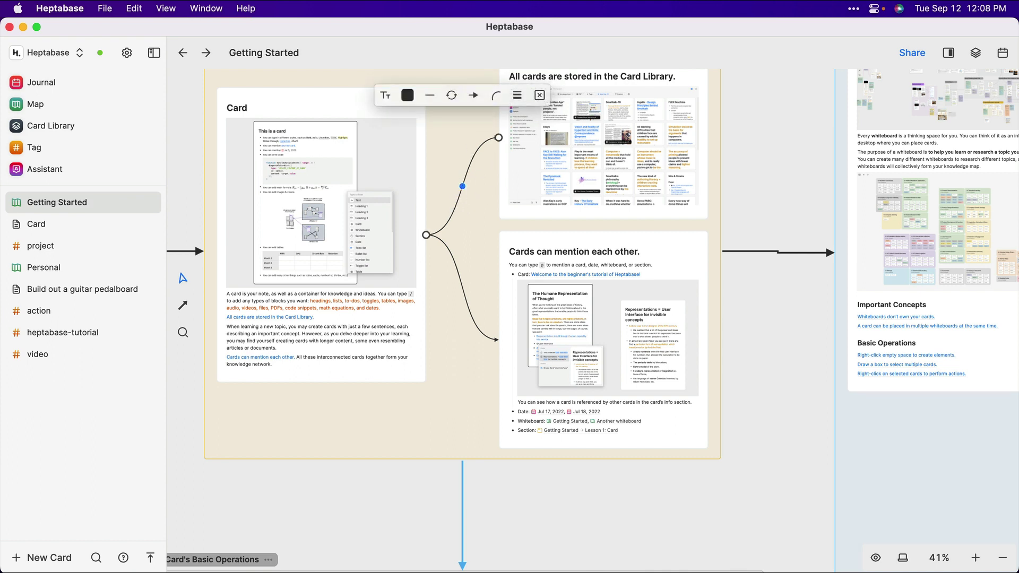
left_click(444, 169)
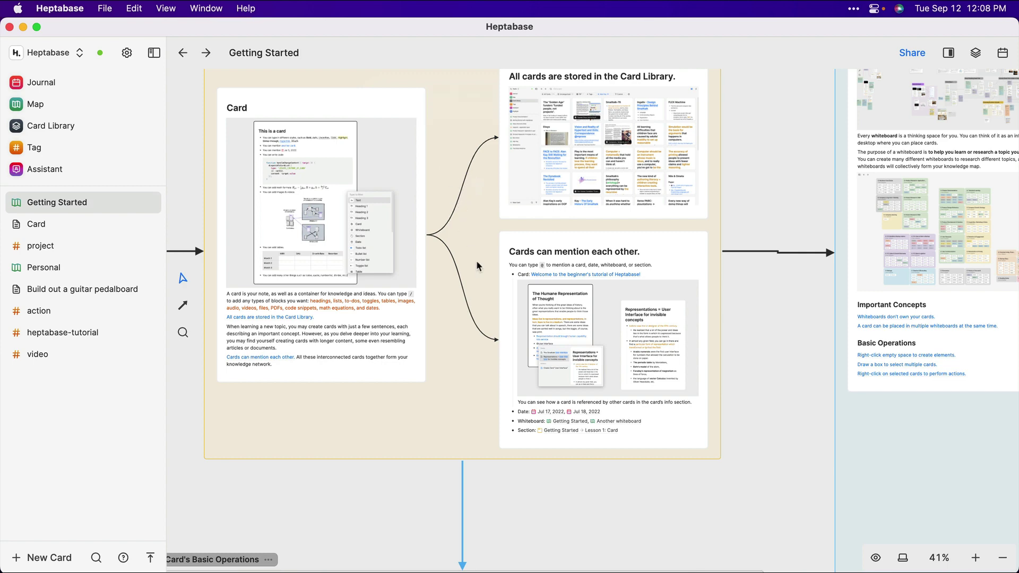
scroll(724, 311, "down", 1)
scroll(725, 311, "up", 4)
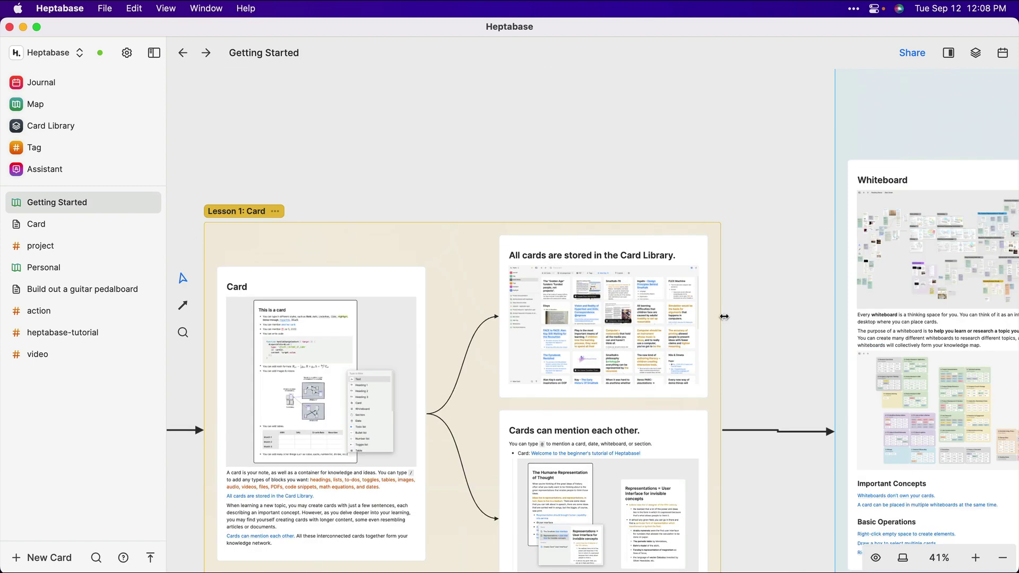
scroll(723, 318, "down", 6)
left_click_drag(701, 278, 624, 207)
scroll(699, 349, "left", 5)
scroll(698, 348, "right", 8)
scroll(616, 385, "right", 1)
scroll(596, 419, "up", 1)
scroll(596, 414, "down", 3)
scroll(597, 403, "up", 4)
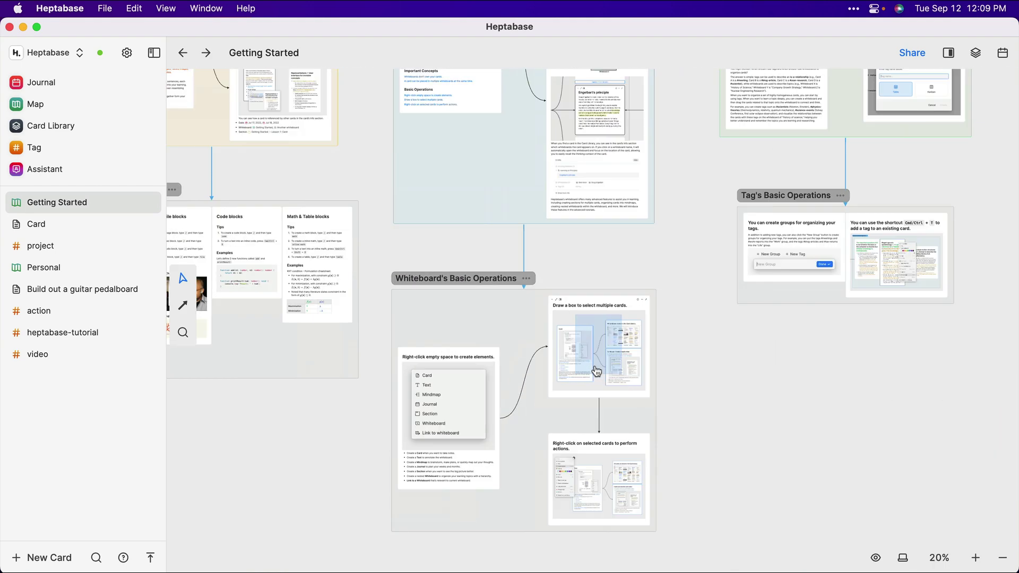
scroll(596, 370, "down", 3)
scroll(596, 369, "up", 3)
scroll(596, 370, "down", 1)
scroll(596, 371, "down", 1)
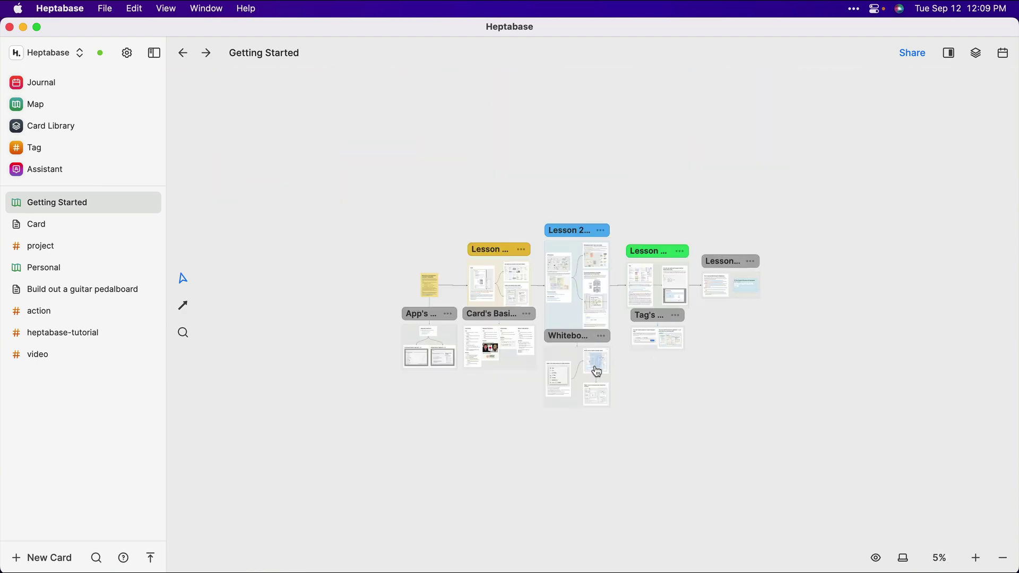
scroll(626, 370, "up", 4)
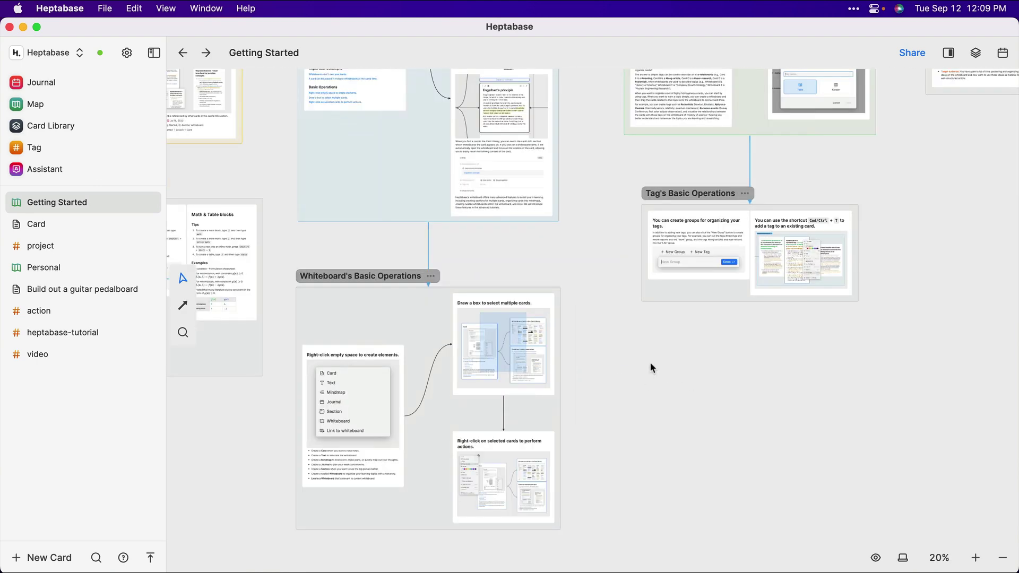
- Peek at the canvas create options, pan a little more, then go back to the Map
right_click(625, 335)
left_click(597, 308)
scroll(590, 307, "up", 6)
scroll(590, 307, "down", 2)
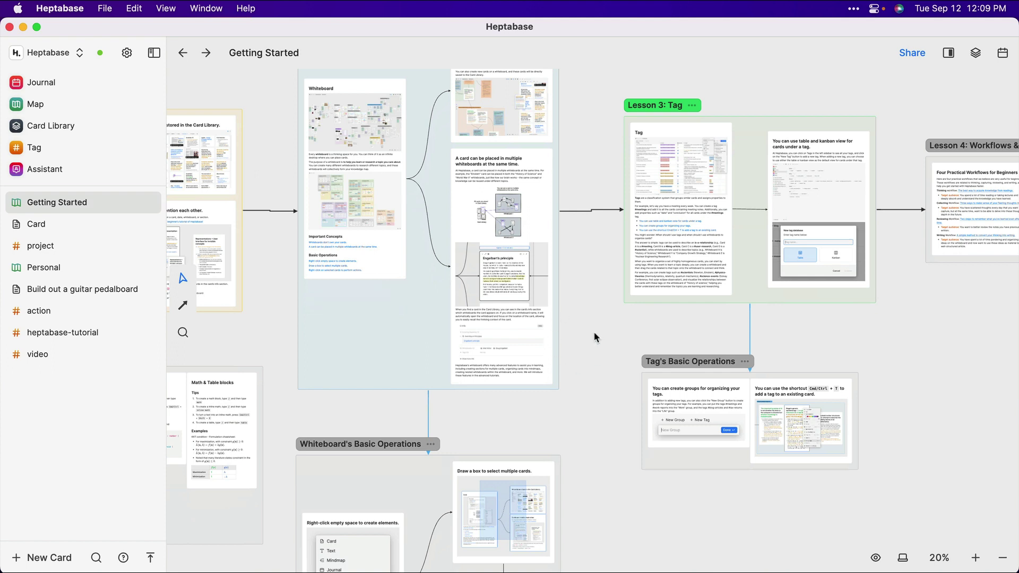
scroll(595, 335, "right", 10)
scroll(594, 334, "left", 3)
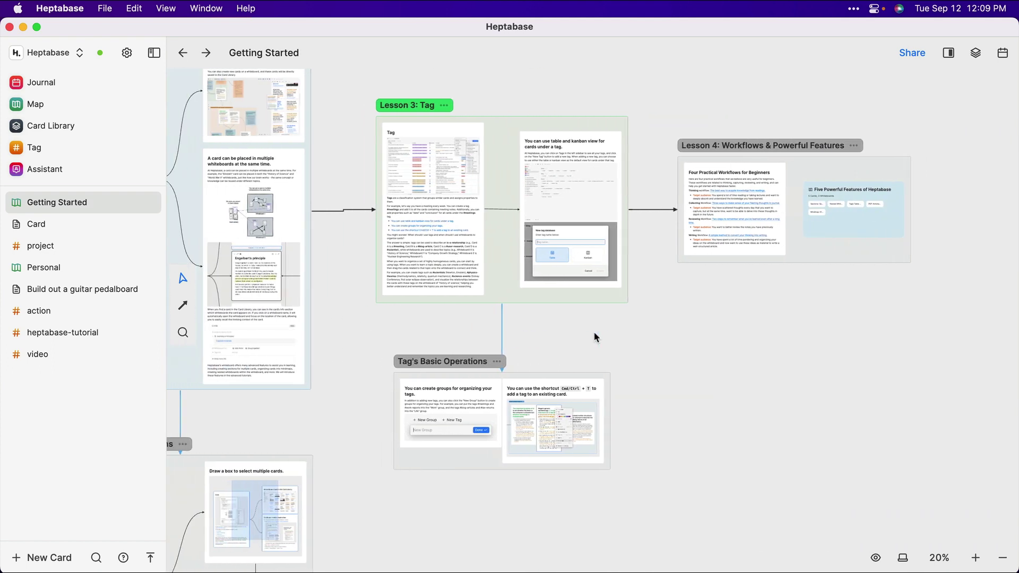
scroll(594, 333, "left", 10)
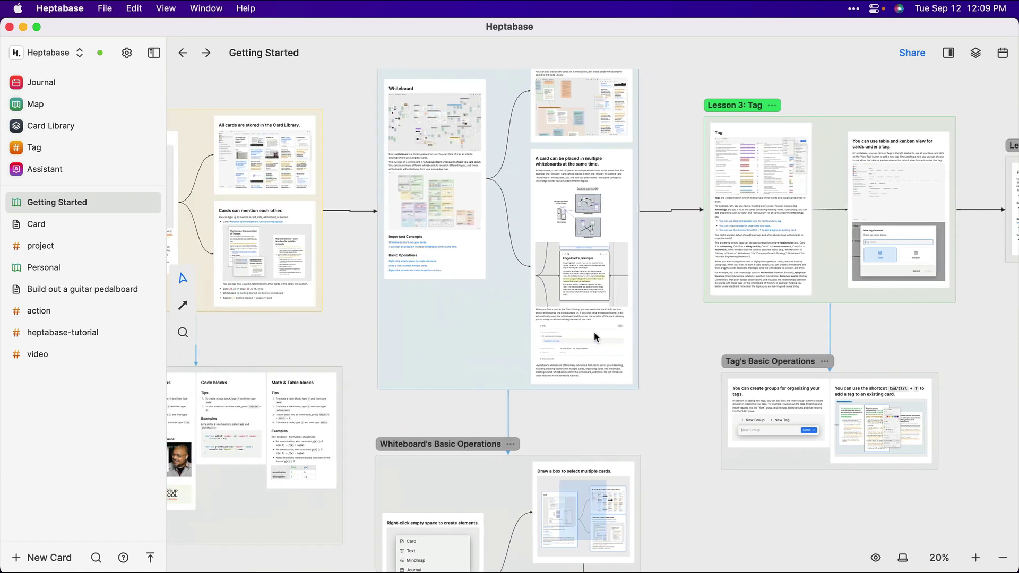
scroll(594, 332, "right", 1)
left_click(183, 52)
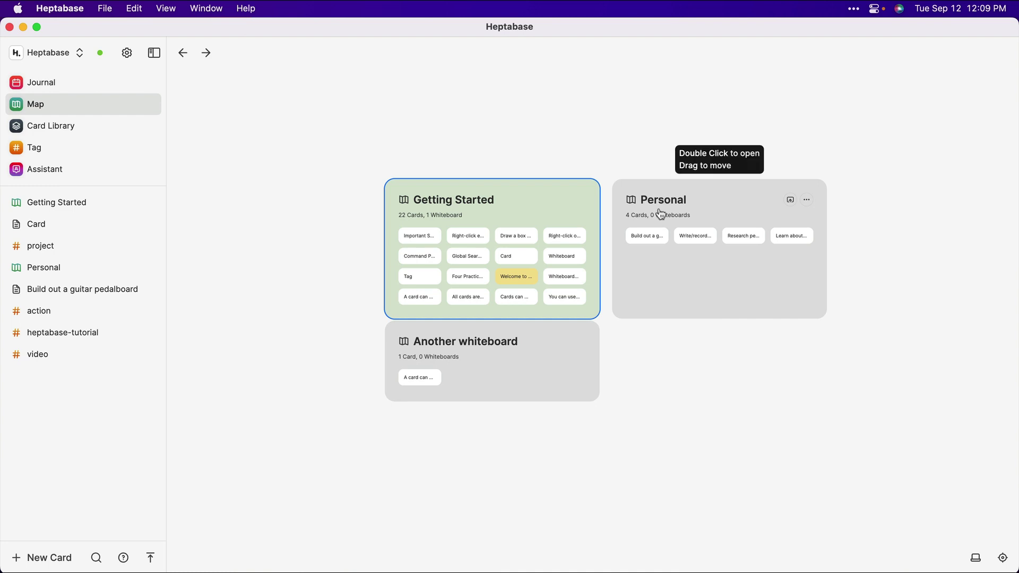
- Open the Personal whiteboard from the Map to show the guitar pedalboard card and its tasks
left_click(723, 202)
double_click(723, 202)
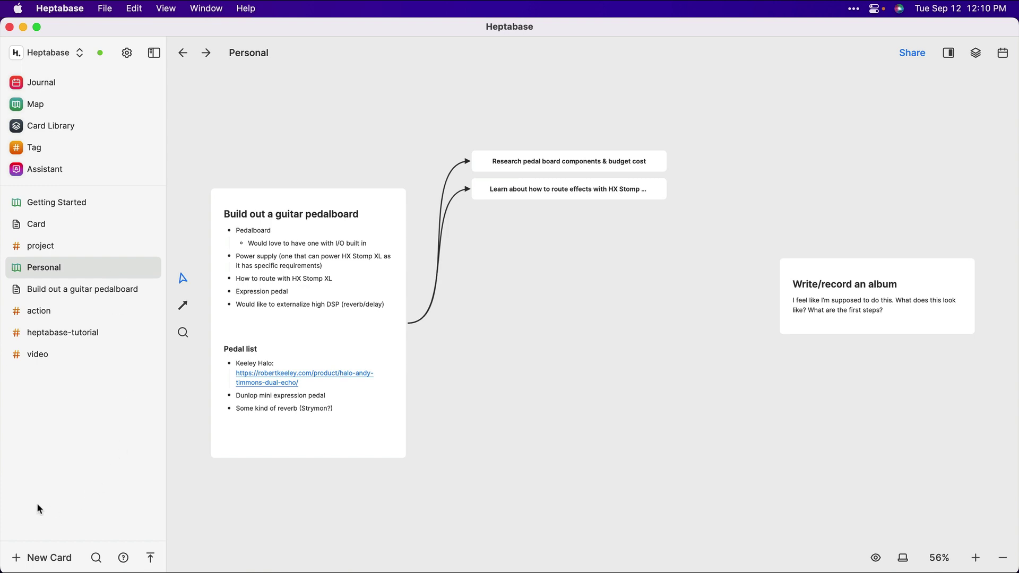
- Drag the Video Idea card from the Card Library onto the whiteboard below the two task cards
left_click(949, 53)
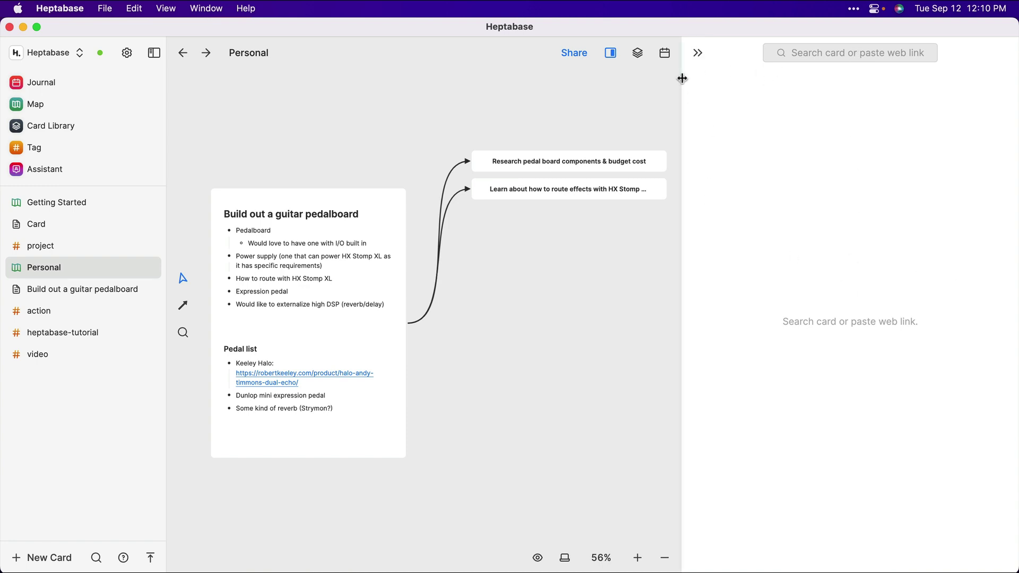
left_click(698, 52)
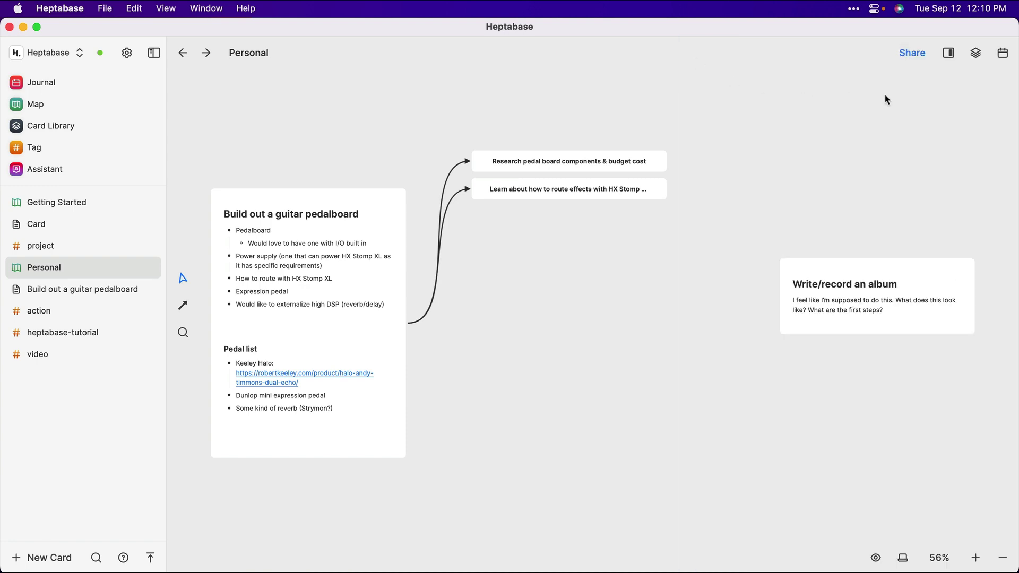
left_click(977, 54)
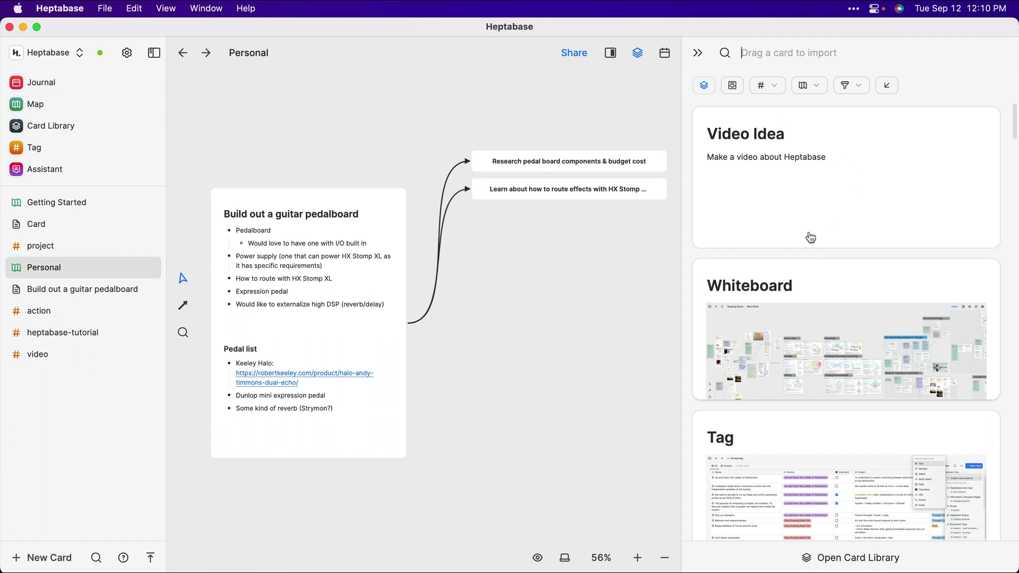
left_click_drag(844, 132, 497, 271)
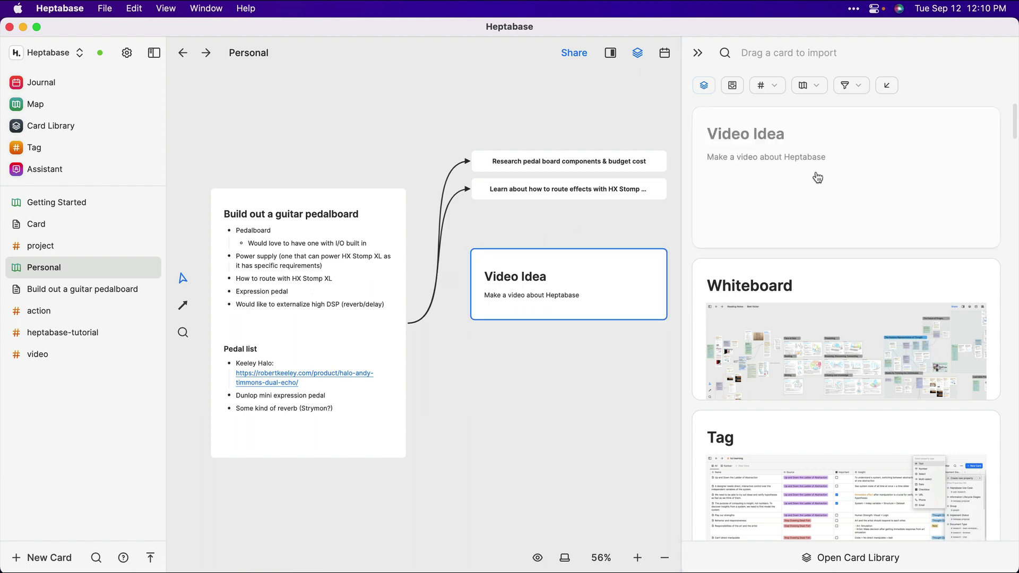
- Draw a connector arrow from the guitar pedalboard card to the Video Idea card
left_click(376, 346)
left_click(183, 305)
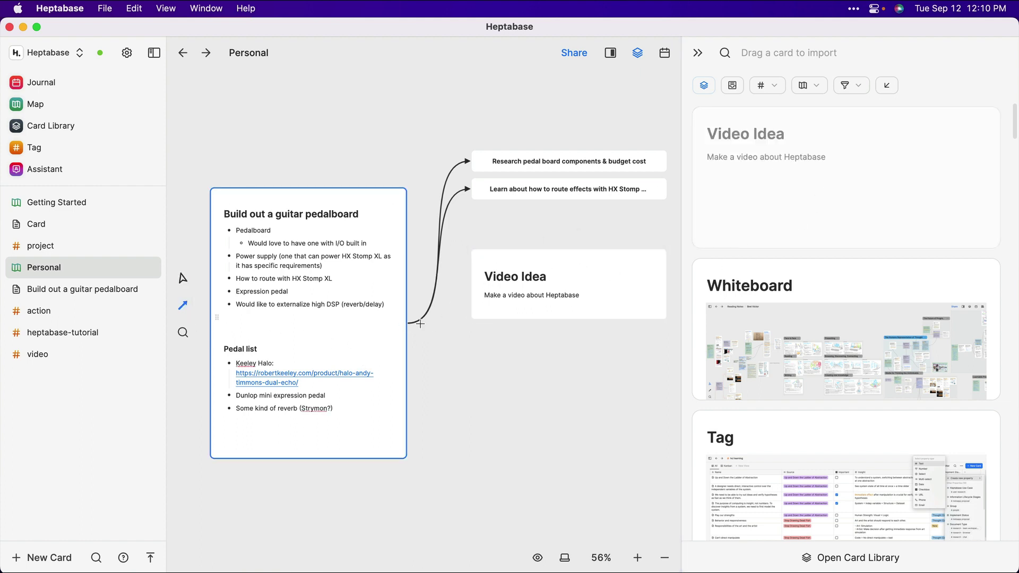
left_click_drag(435, 322, 485, 279)
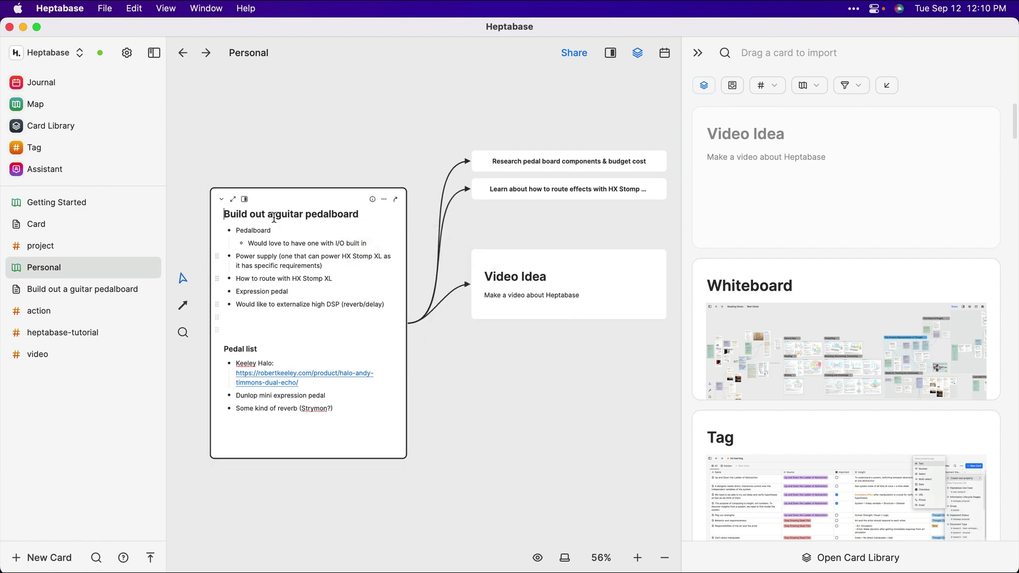
- Open the pedalboard card, review its full details and links, then return to the Personal whiteboard
left_click(233, 199)
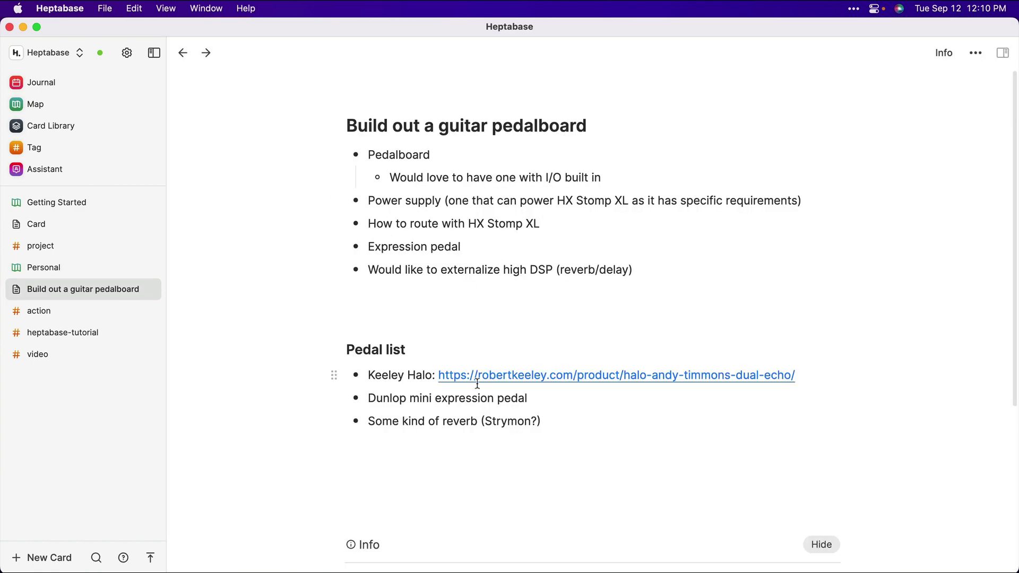
scroll(748, 562, "down", 3)
scroll(824, 461, "down", 7)
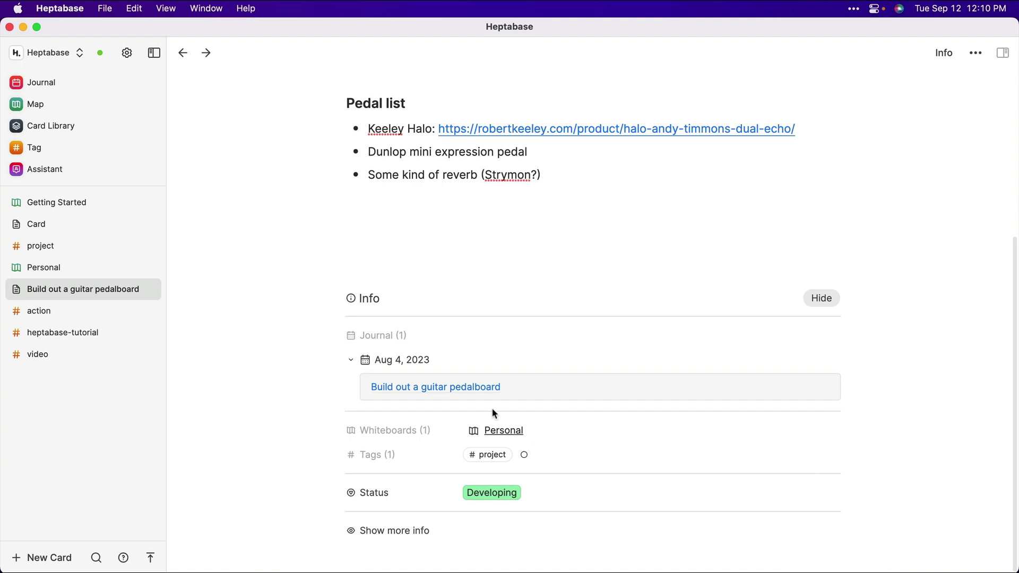
left_click(391, 532)
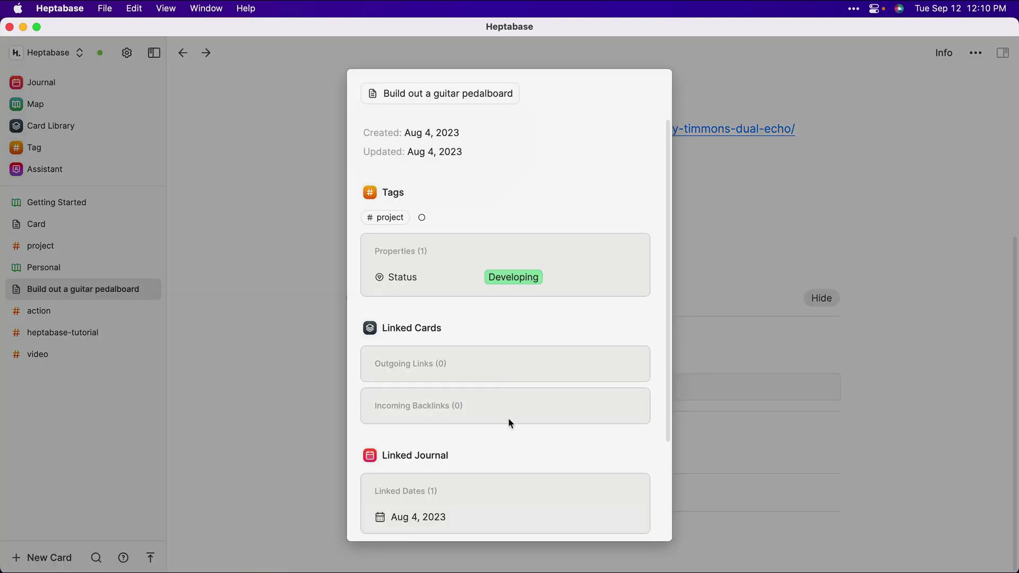
scroll(509, 421, "down", 5)
left_click(816, 71)
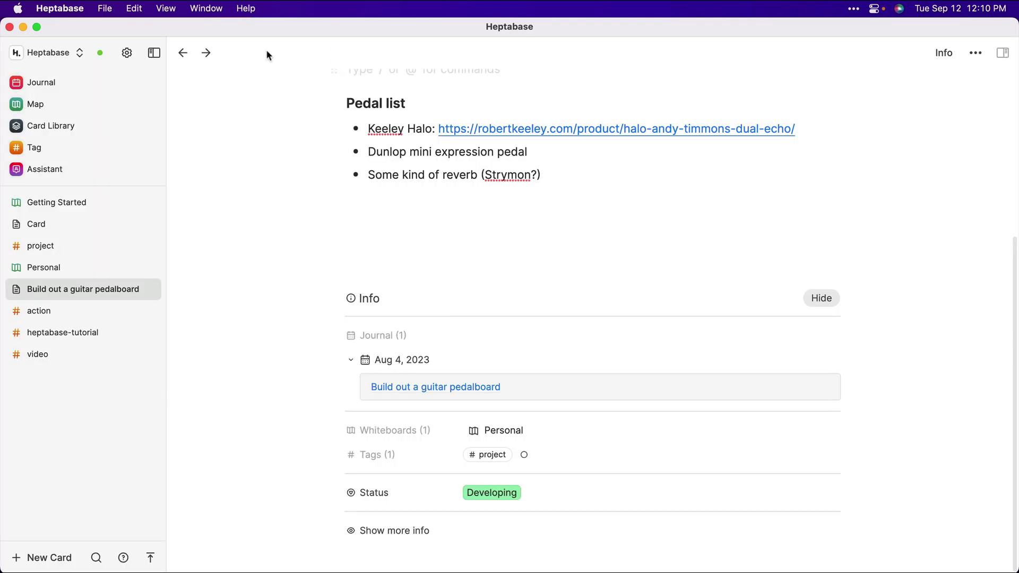
left_click(183, 52)
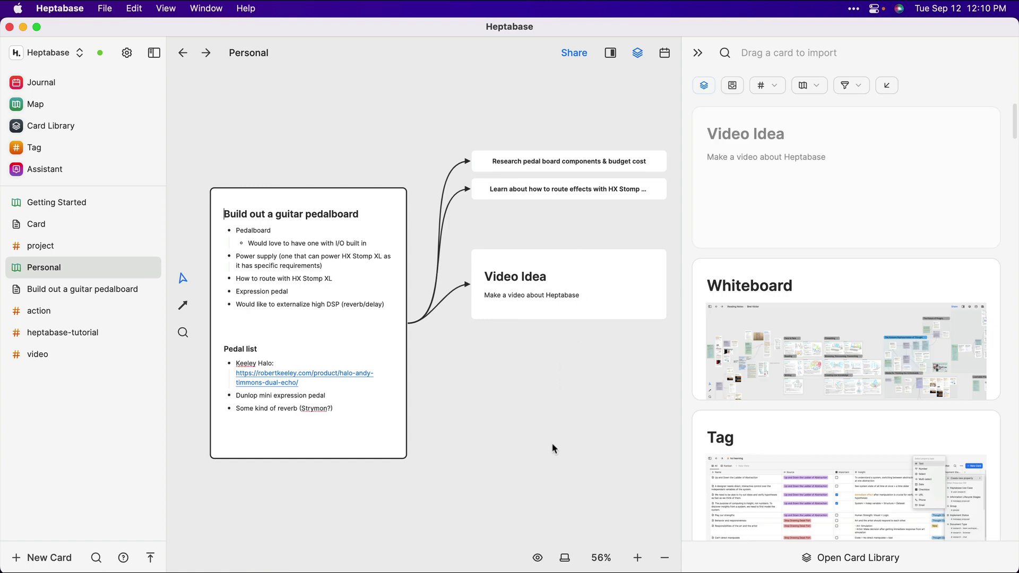
scroll(554, 414, "up", 3)
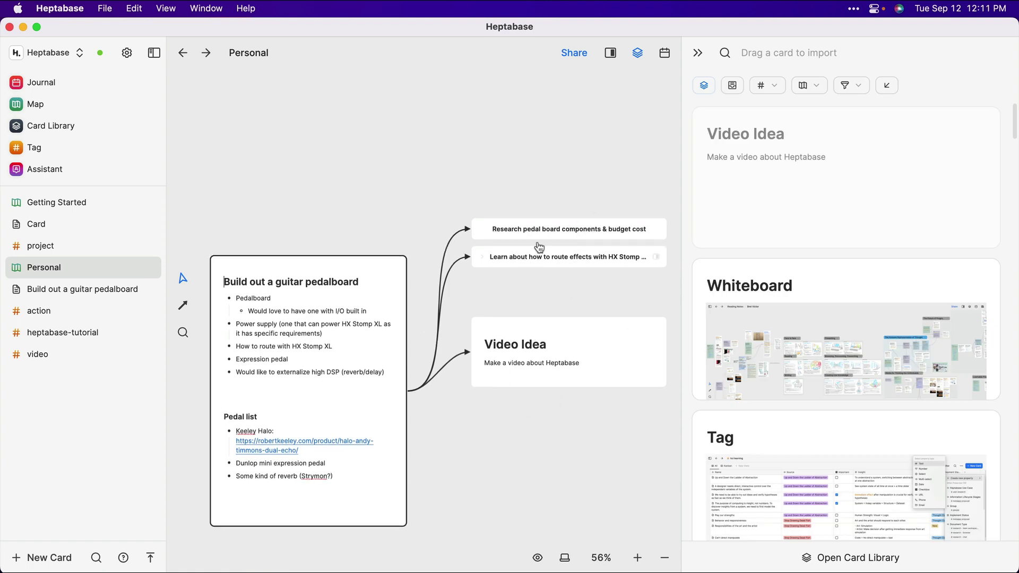
- Close the Card Library, check today's journal entry, then close the journal panel
left_click(638, 53)
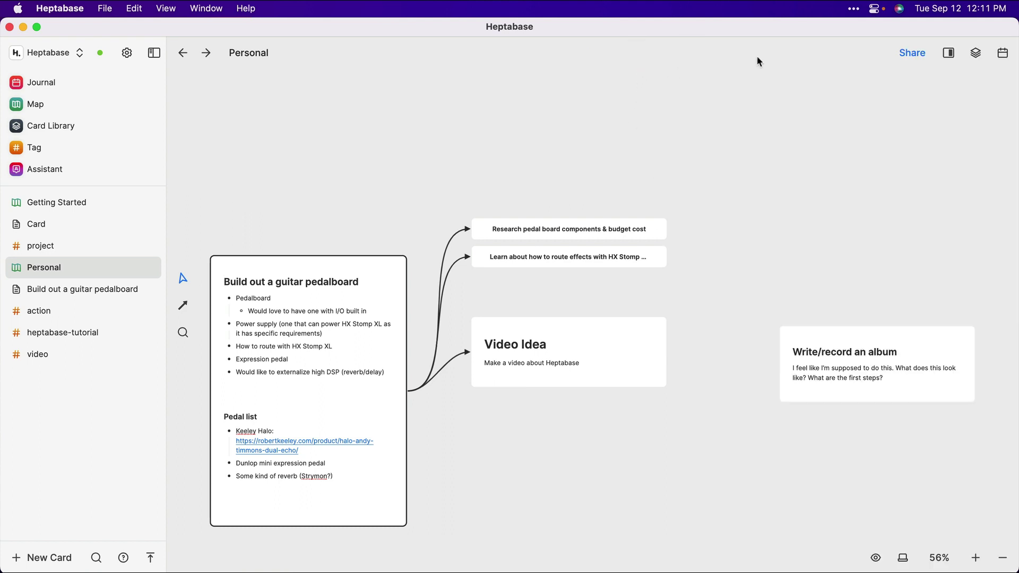
left_click(1003, 53)
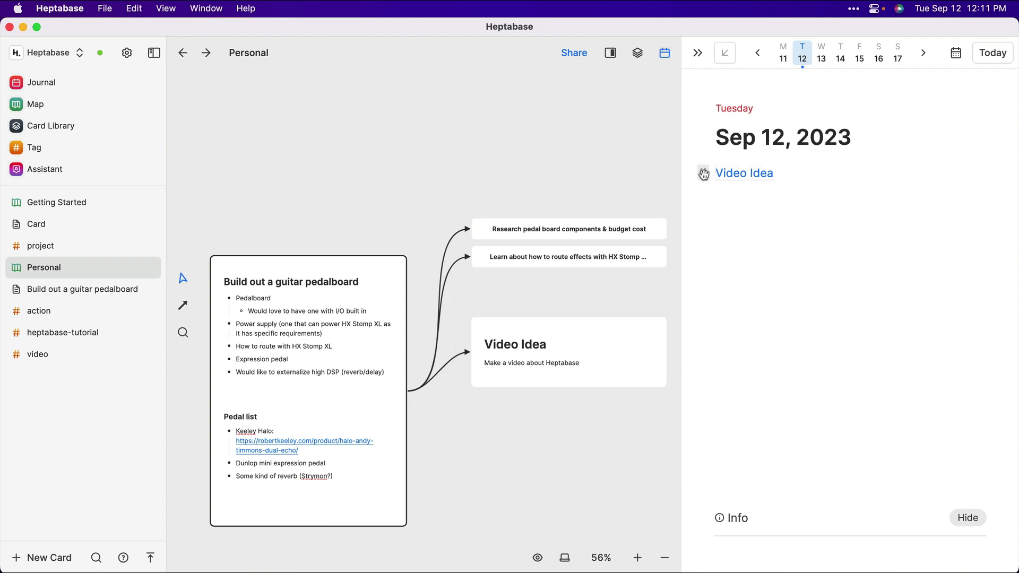
mouse_move(703, 175)
left_mouse_down()
mouse_move(531, 170)
mouse_move(580, 157)
mouse_move(715, 176)
left_mouse_up()
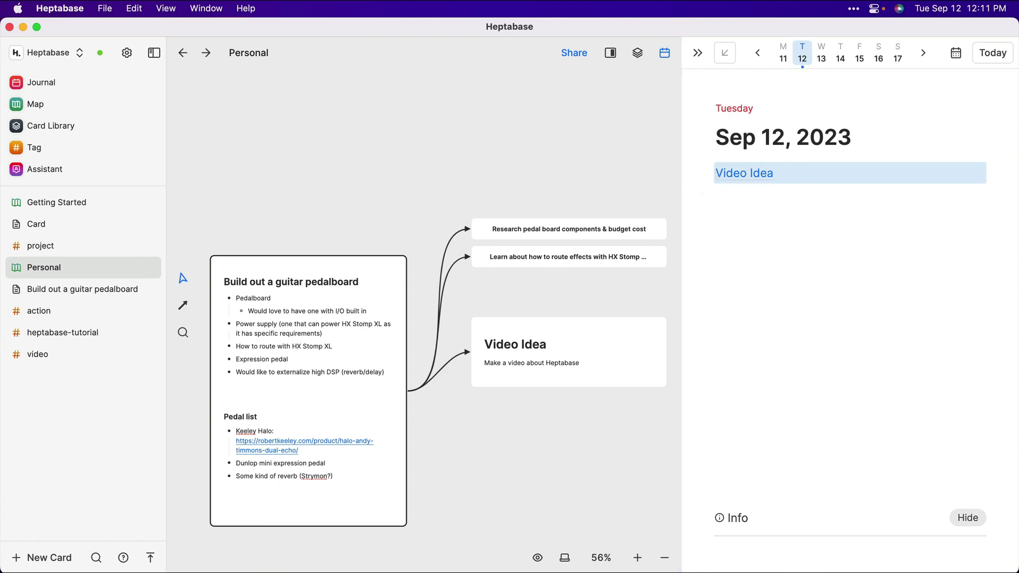
left_click(663, 55)
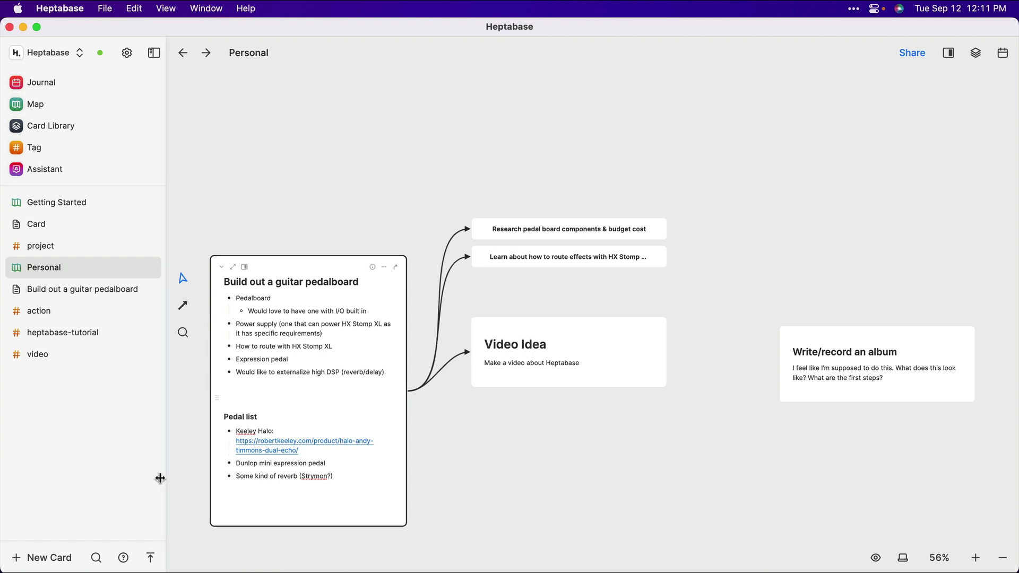
left_click(150, 559)
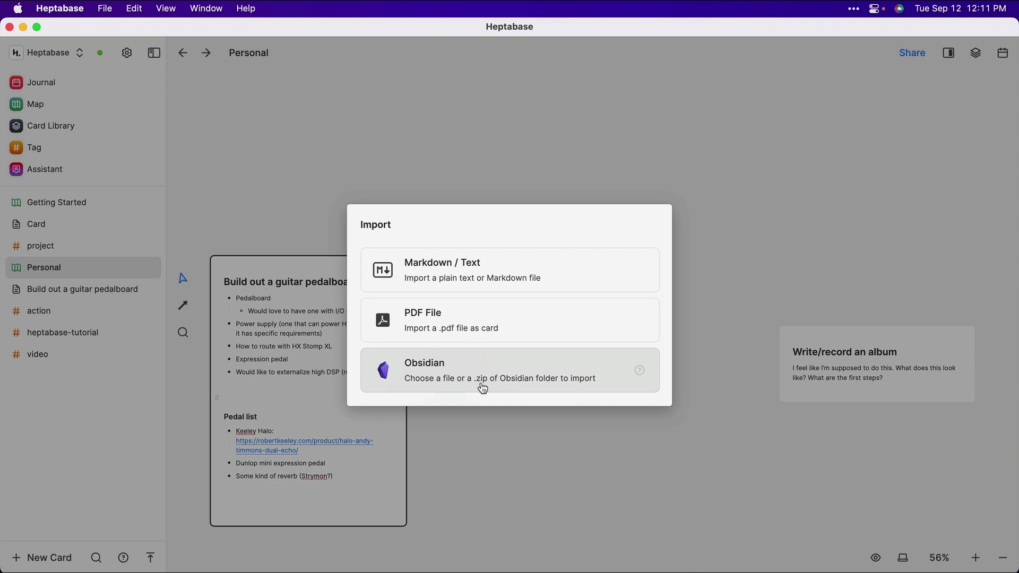
left_click(388, 410)
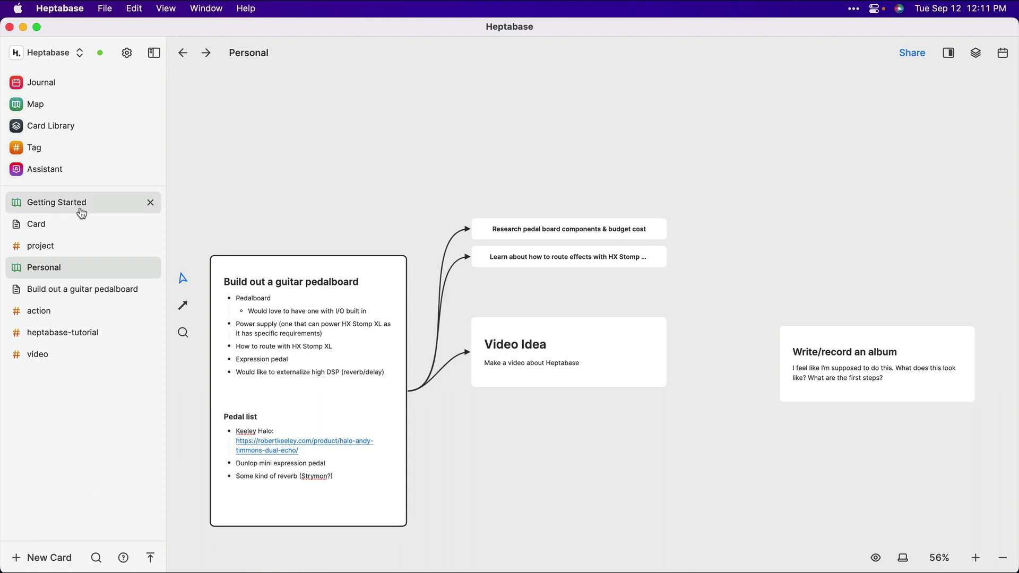
left_click(126, 54)
left_click(619, 46)
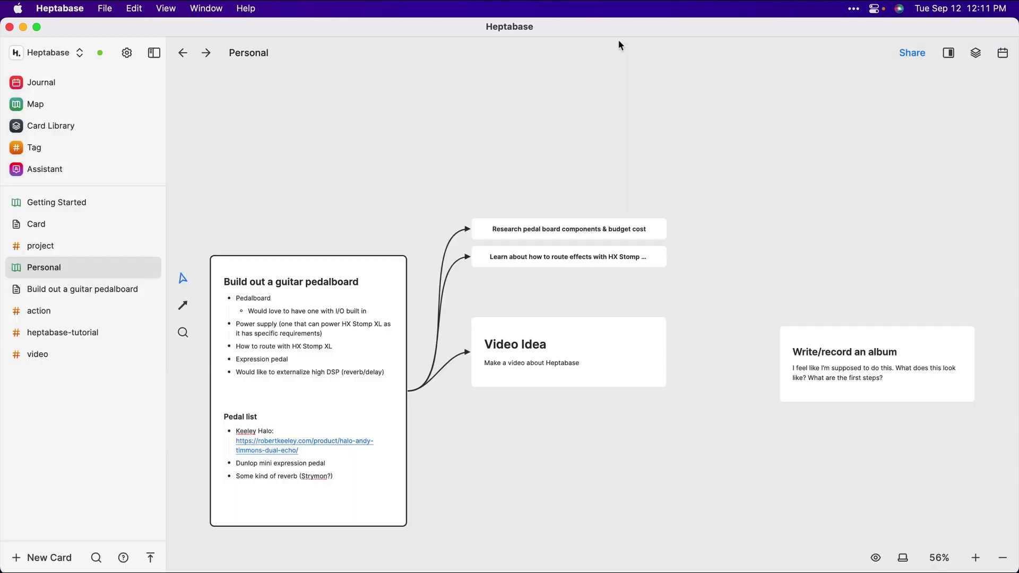
left_click(131, 56)
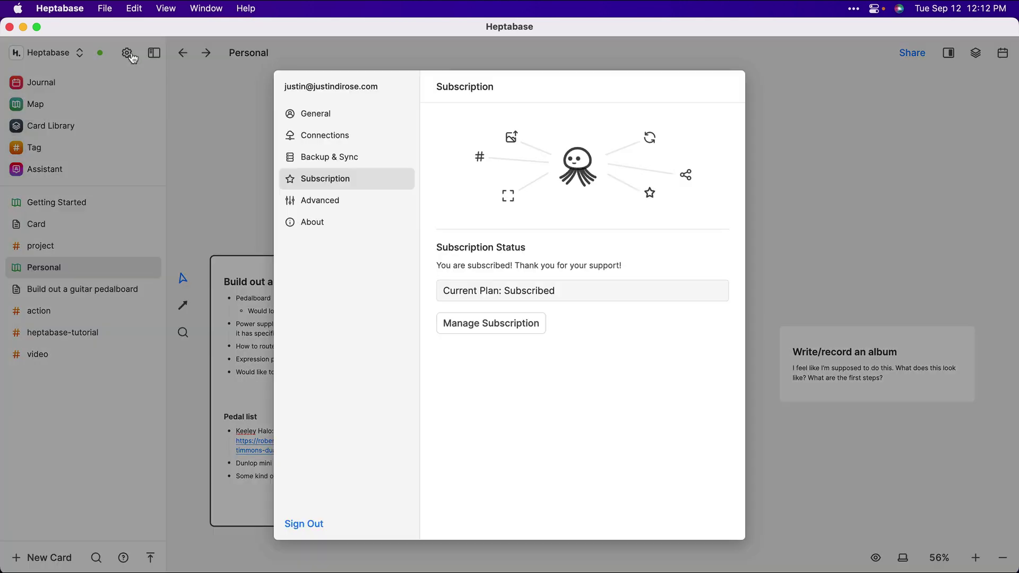
left_click(376, 113)
left_click(614, 215)
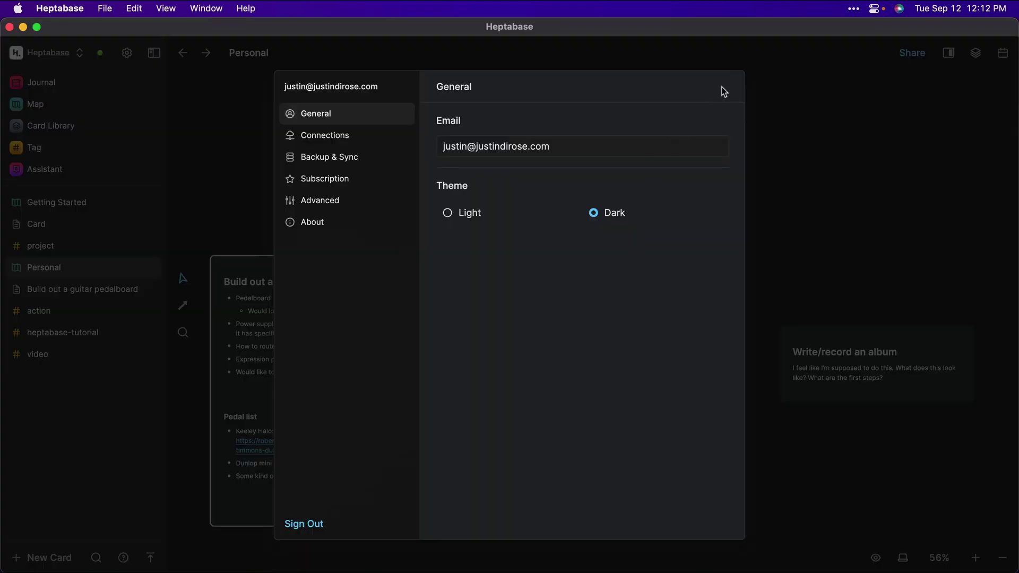
left_click(805, 73)
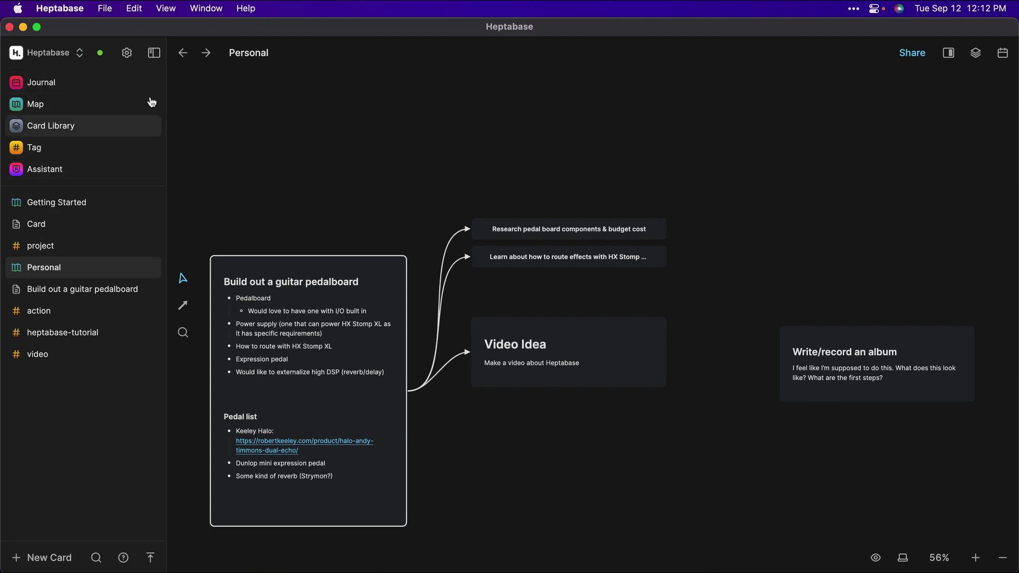
left_click(127, 53)
left_click(477, 213)
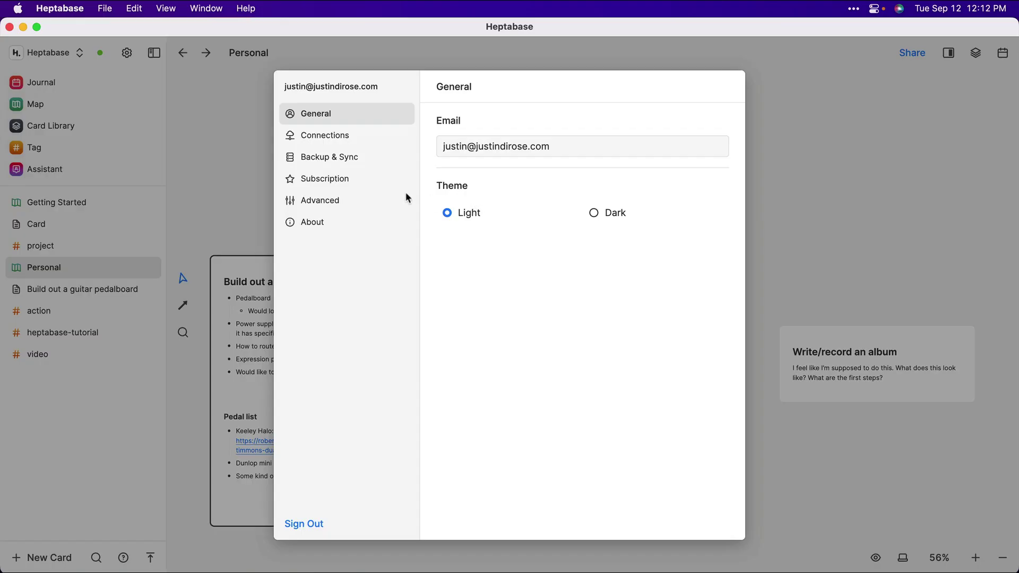
left_click(712, 58)
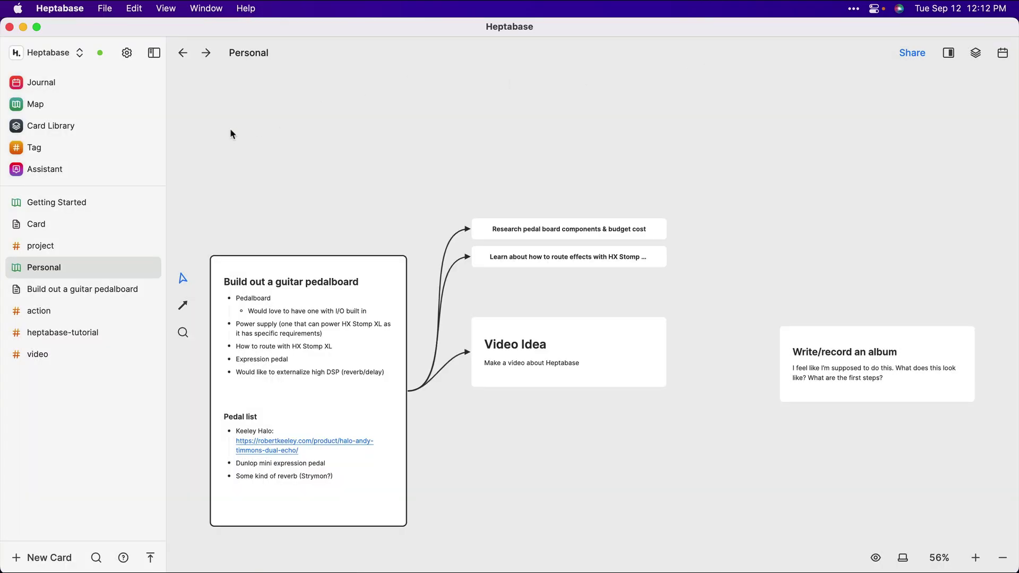